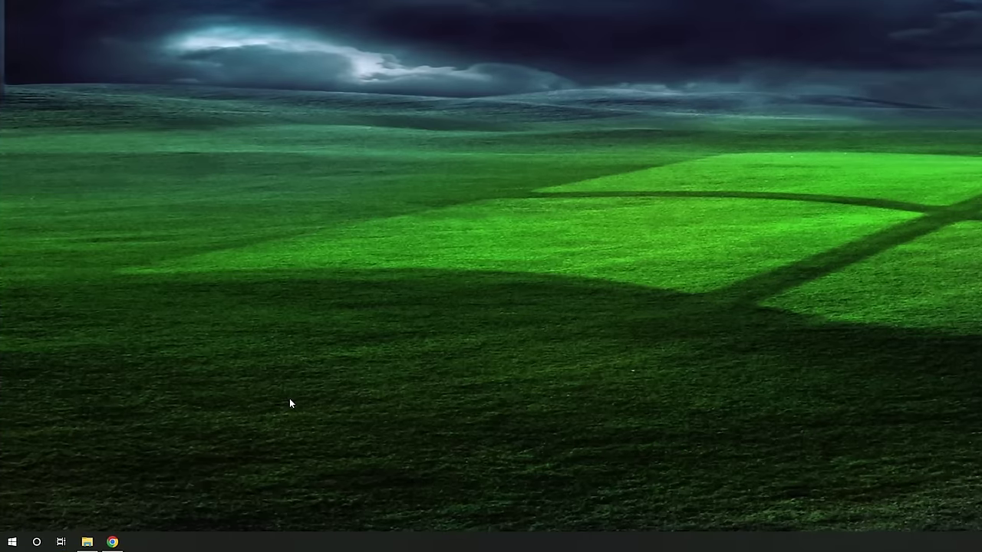
In Chrome, open HackBGRT's latest release, Version 1.5.1, and download HackBGRT-1.5.1.zip.
{"action": "left_click", "coordinate": [112, 542]}
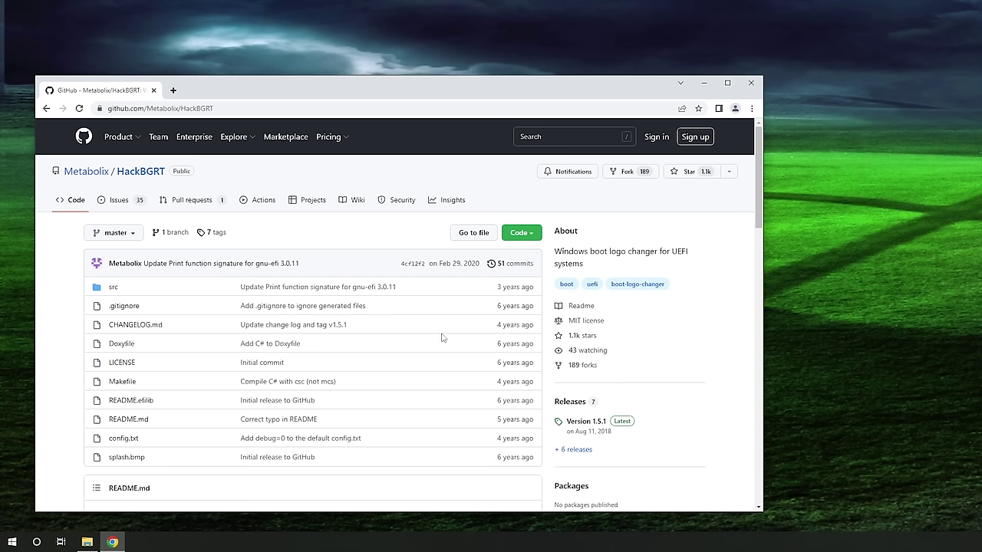
{"action": "left_click", "coordinate": [620, 428]}
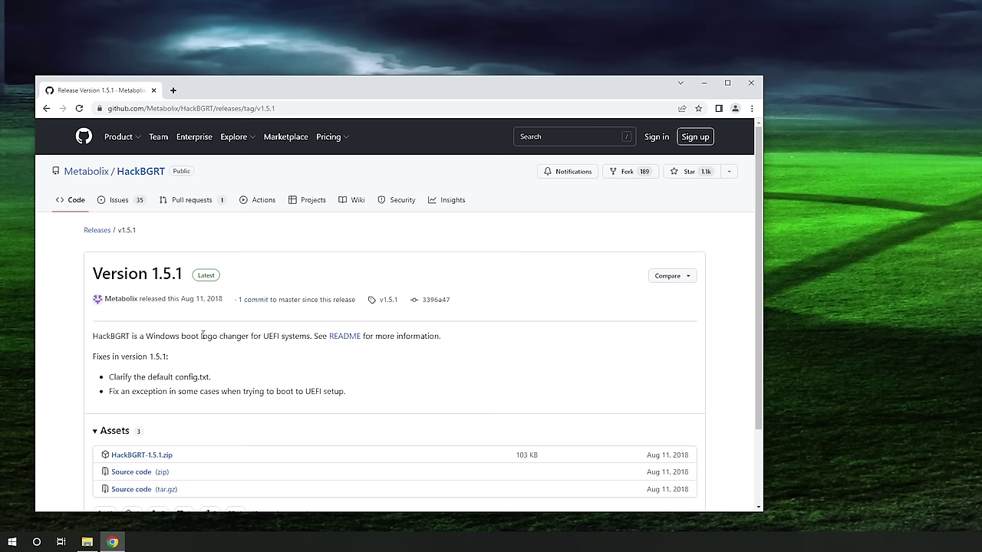
{"action": "scroll", "coordinate": [171, 340], "scroll_direction": "down", "scroll_amount": 2}
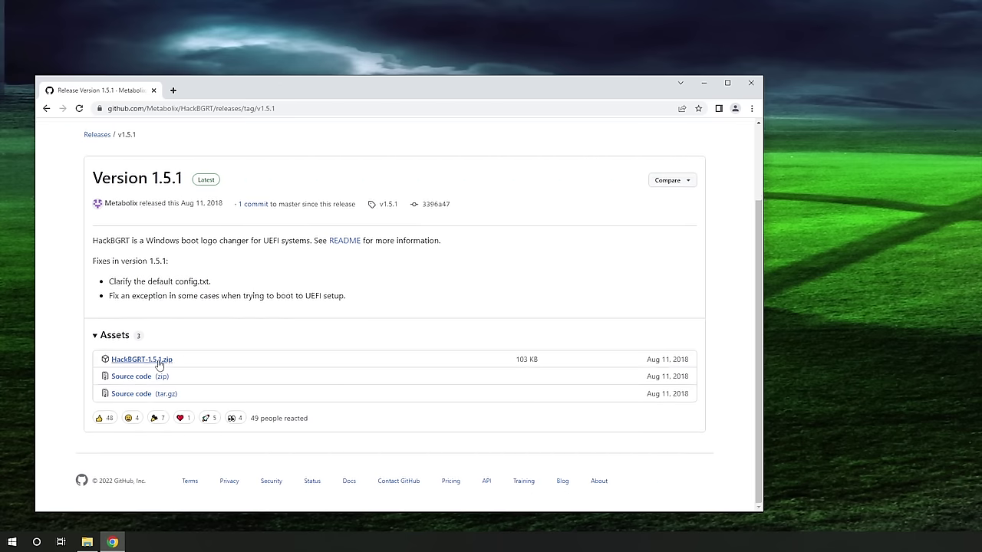
{"action": "left_click", "coordinate": [161, 359]}
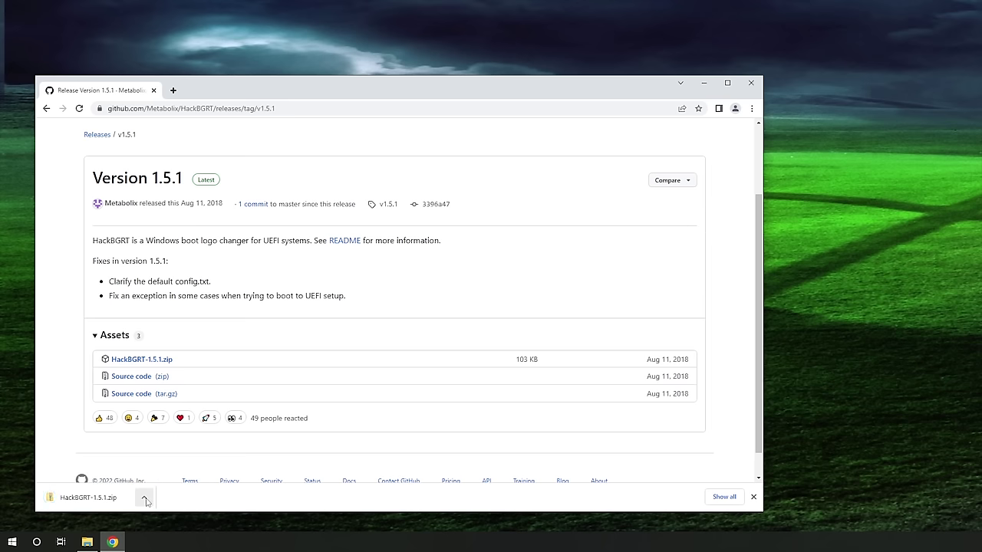
Show the downloaded archive in its folder and extract the HackBGRT-1.5.1 folder onto the desktop.
{"action": "left_click", "coordinate": [145, 500]}
{"action": "left_click", "coordinate": [178, 463]}
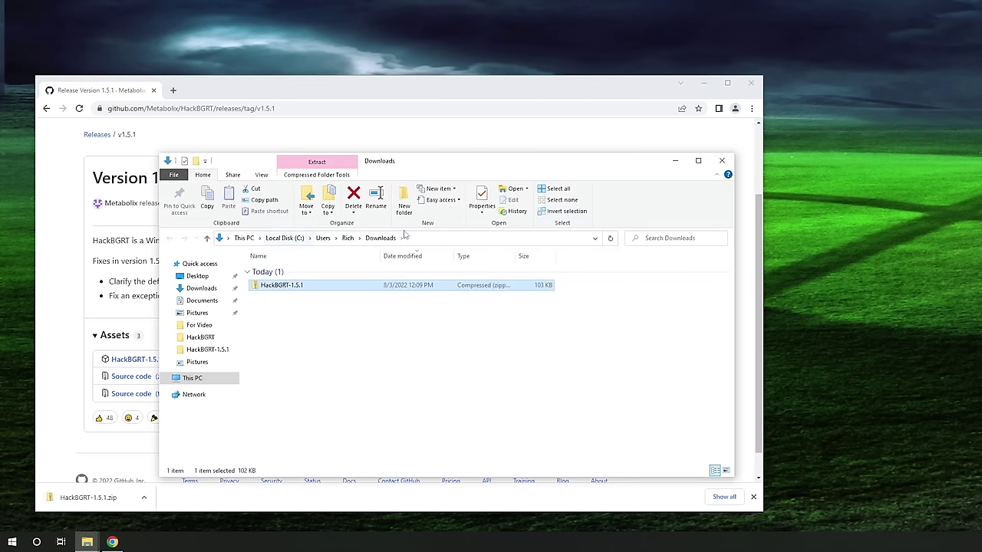
{"action": "left_click", "coordinate": [704, 82]}
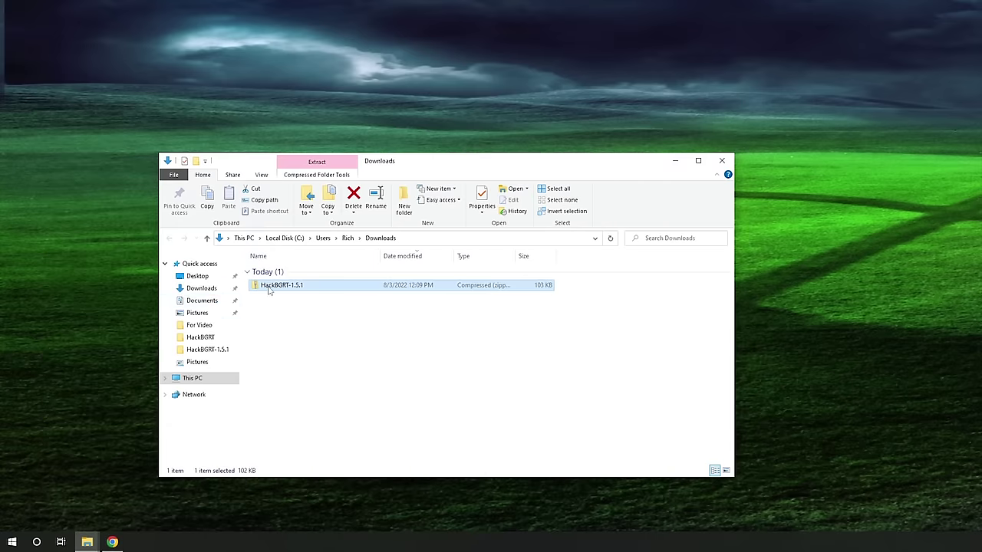
{"action": "double_click", "coordinate": [279, 286]}
{"action": "left_click_drag", "start_coordinate": [275, 272], "coordinate": [116, 342]}
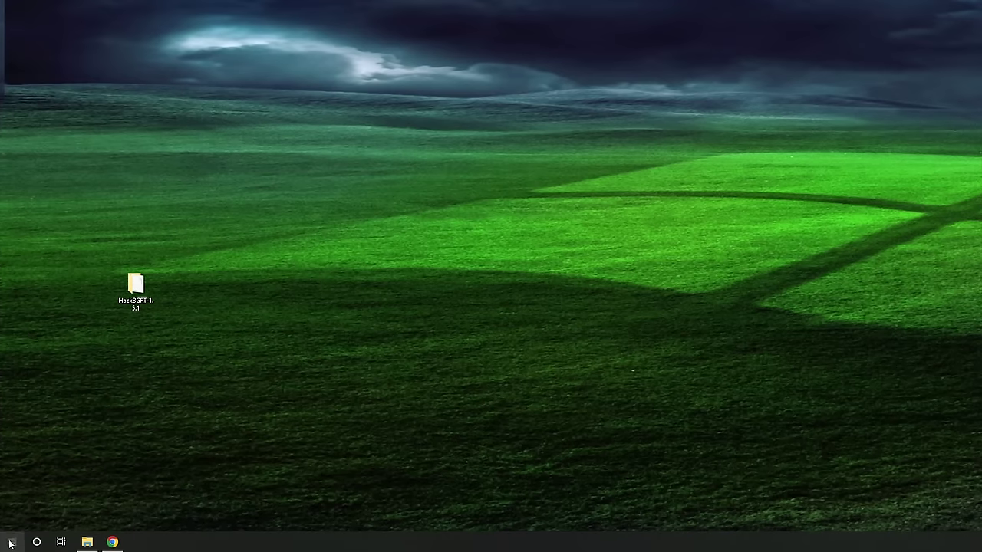
Launch Adobe Photoshop CS6 and create a new transparent document 1920 pixels wide and 1080 pixels high.
{"action": "left_click", "coordinate": [10, 544]}
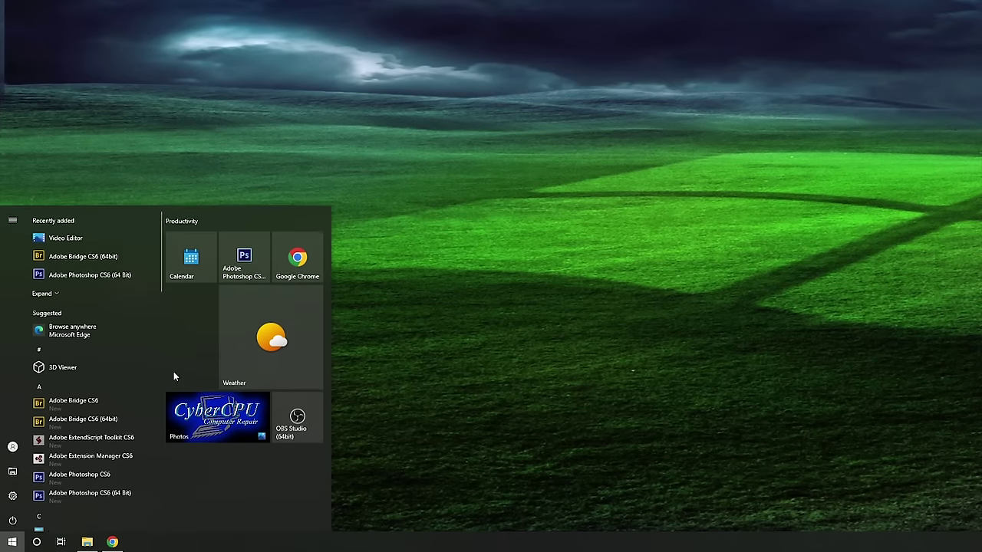
{"action": "left_click", "coordinate": [241, 263]}
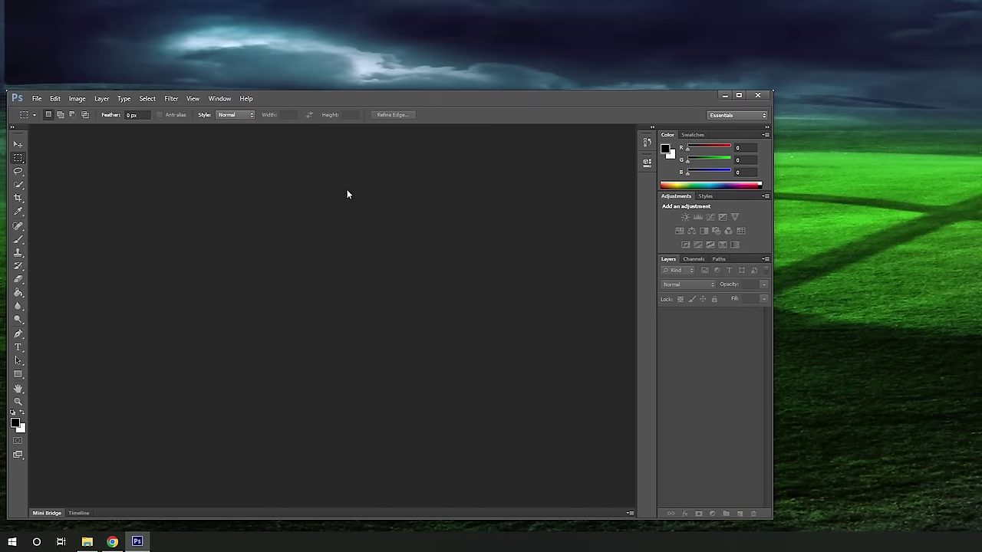
{"action": "left_click", "coordinate": [36, 98]}
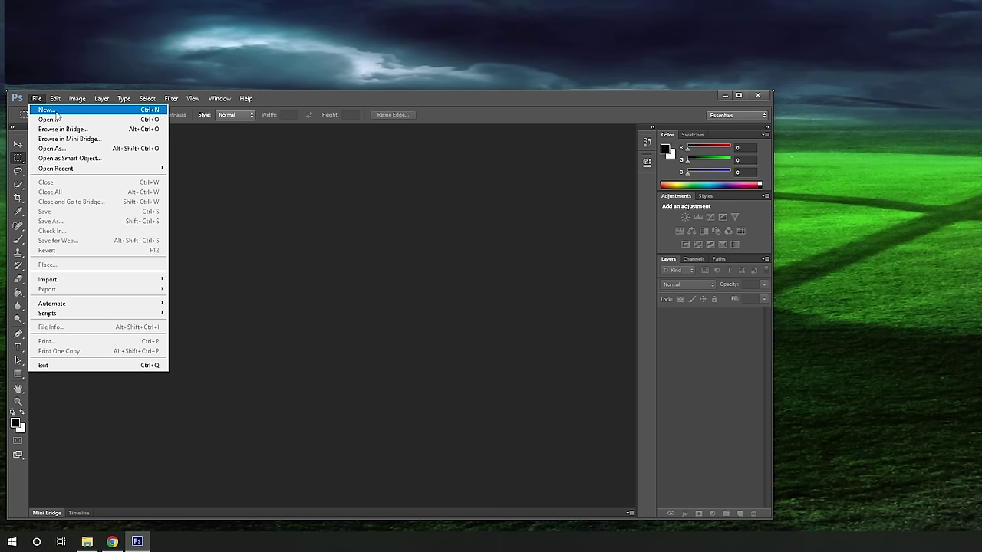
{"action": "left_click", "coordinate": [47, 109]}
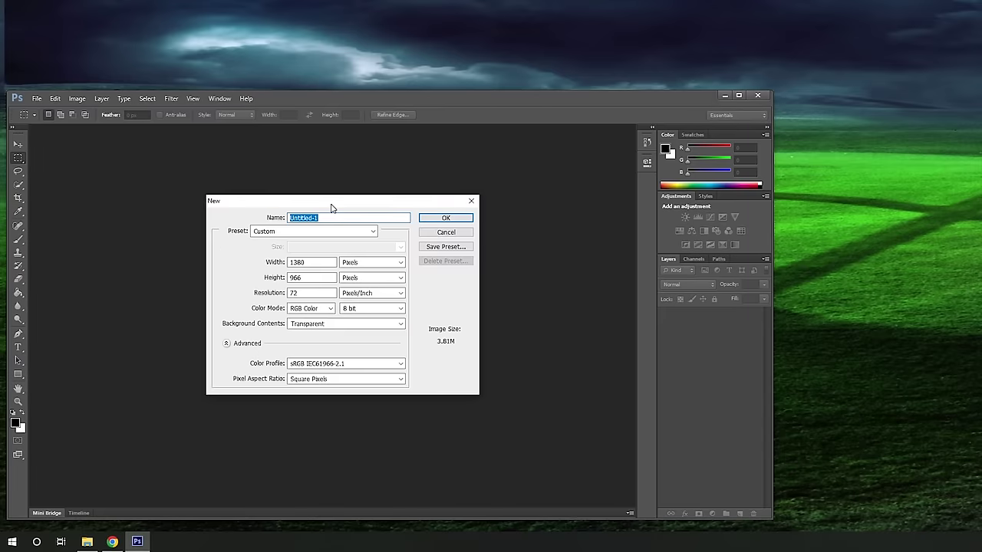
{"action": "left_click", "coordinate": [265, 272]}
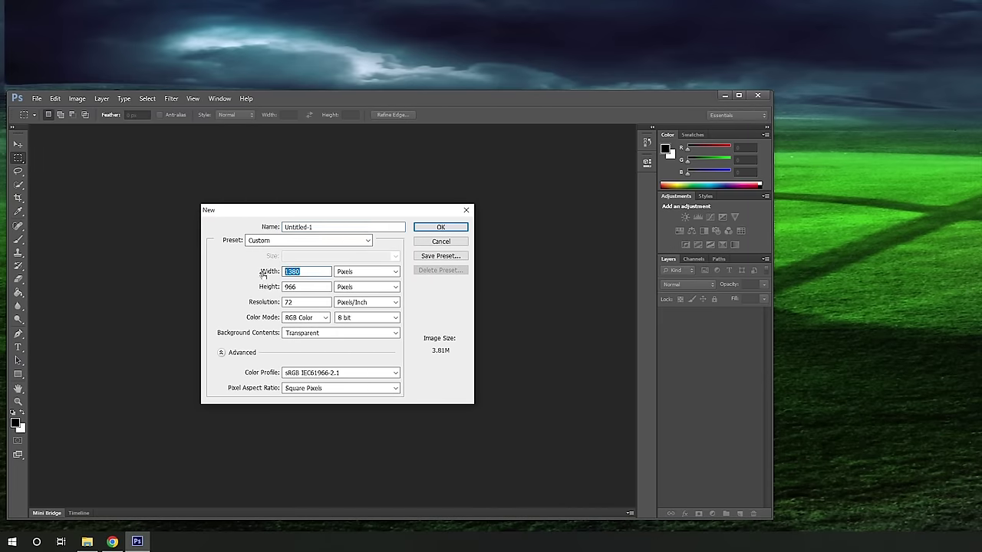
{"action": "type", "text": "192"}
{"action": "left_click", "coordinate": [264, 287]}
{"action": "type", "text": "1080"}
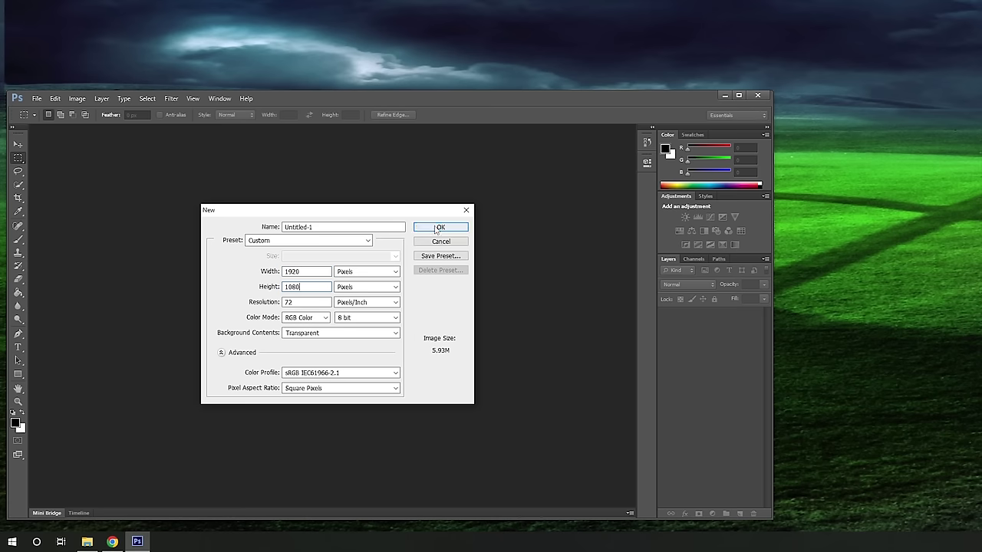
{"action": "left_click", "coordinate": [437, 228]}
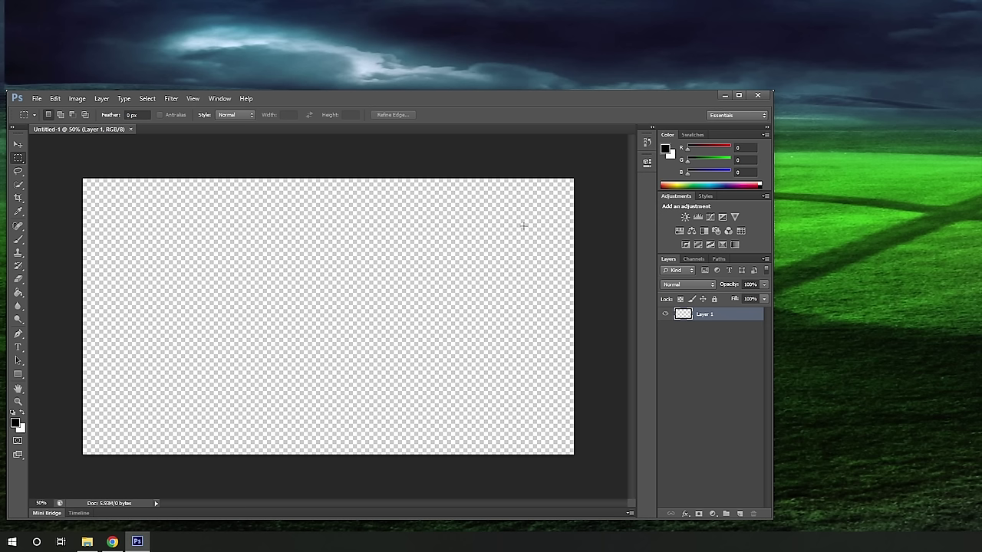
Fill the canvas with black using the Paint Bucket and add a new empty layer above it.
{"action": "left_click", "coordinate": [19, 293]}
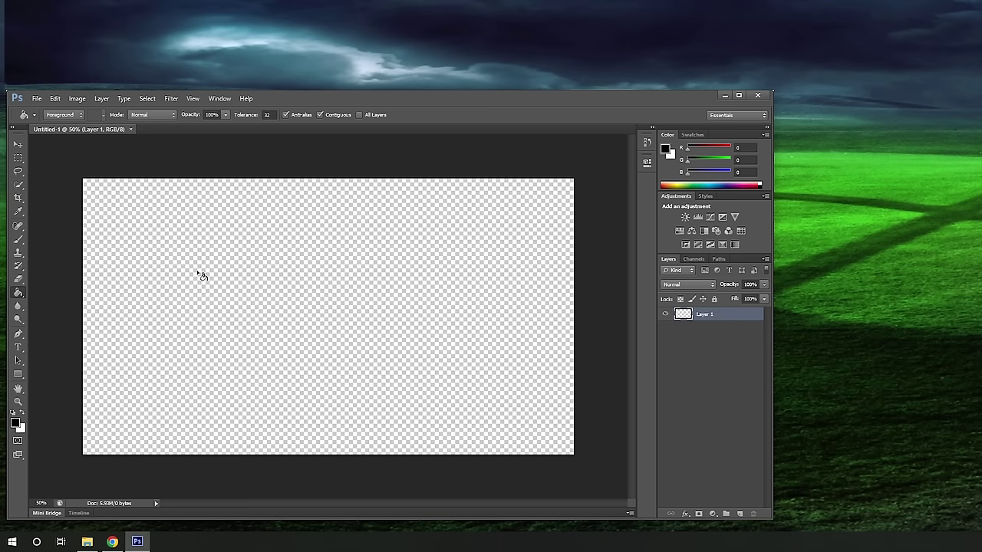
{"action": "left_click", "coordinate": [198, 275]}
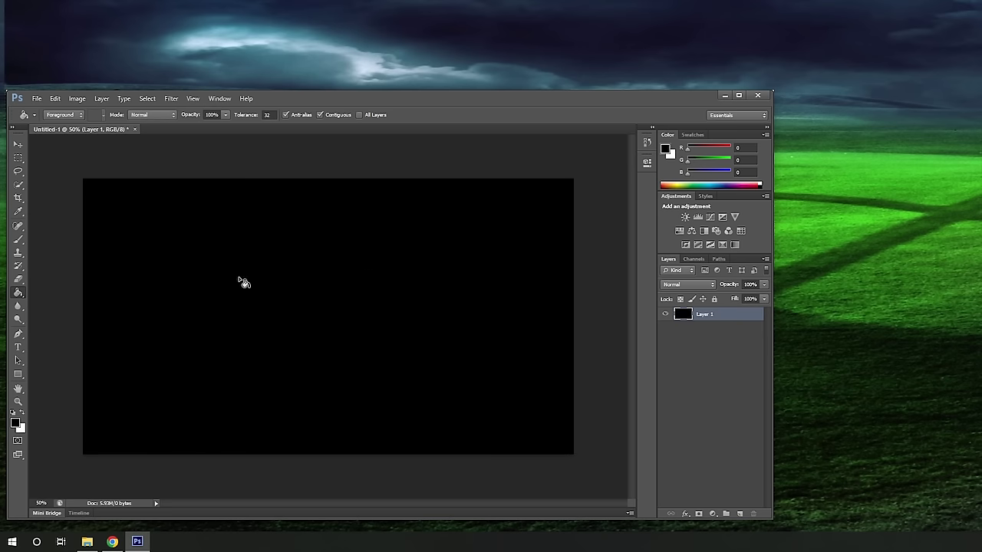
{"action": "double_click", "coordinate": [18, 388]}
{"action": "key", "text": "ctrl+shift+alt+n"}
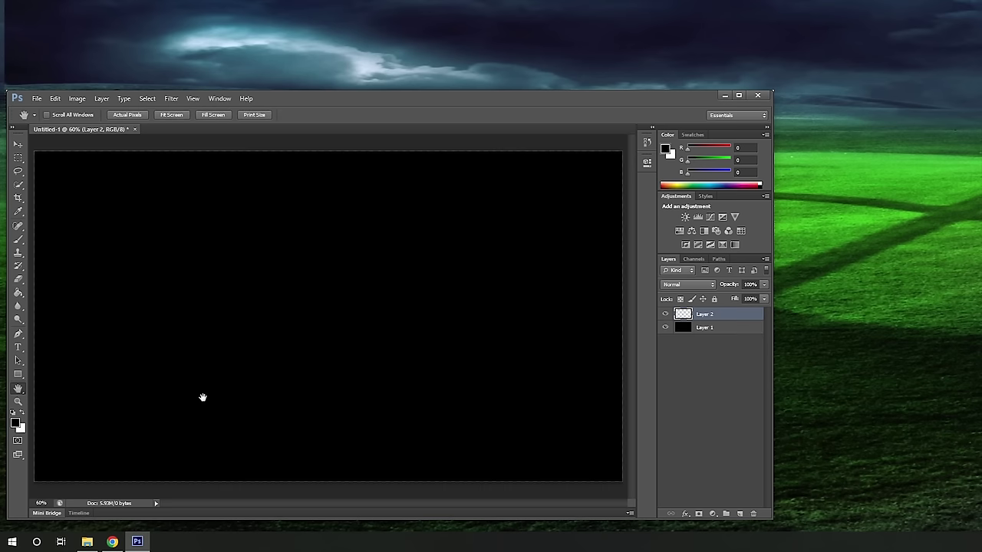
Open the Logo and PC PSD files from the For Video folder in Photoshop.
{"action": "left_click", "coordinate": [87, 542]}
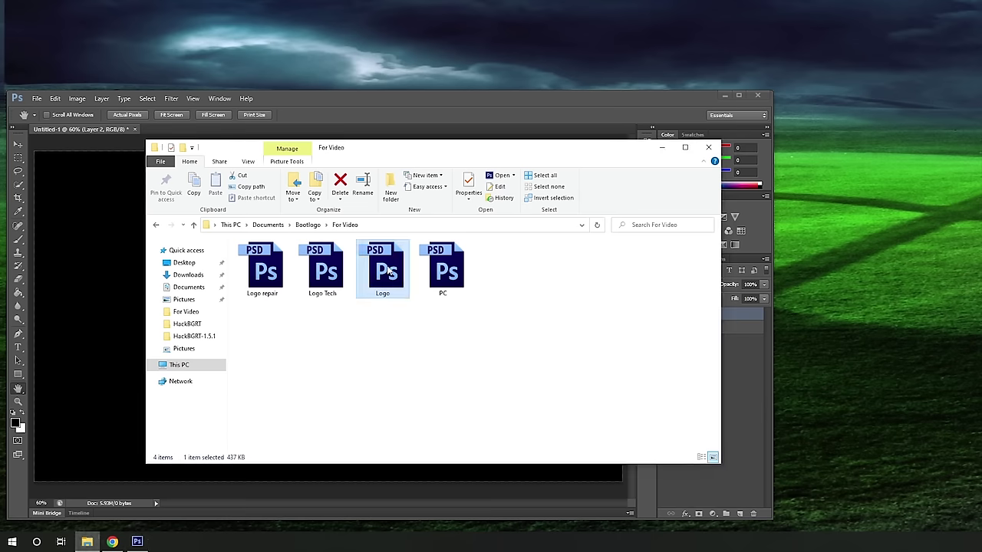
{"action": "double_click", "coordinate": [388, 270]}
{"action": "left_click", "coordinate": [86, 541]}
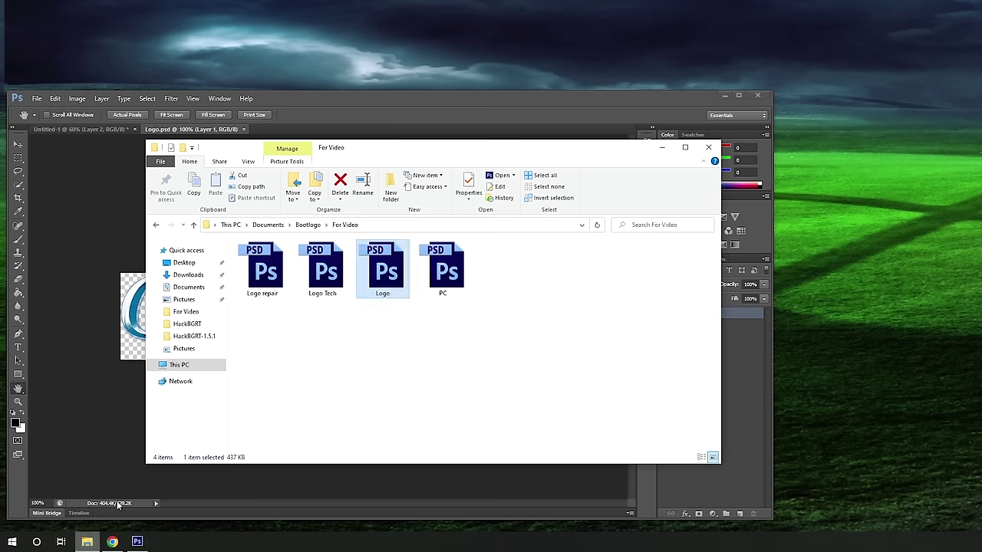
{"action": "double_click", "coordinate": [458, 264]}
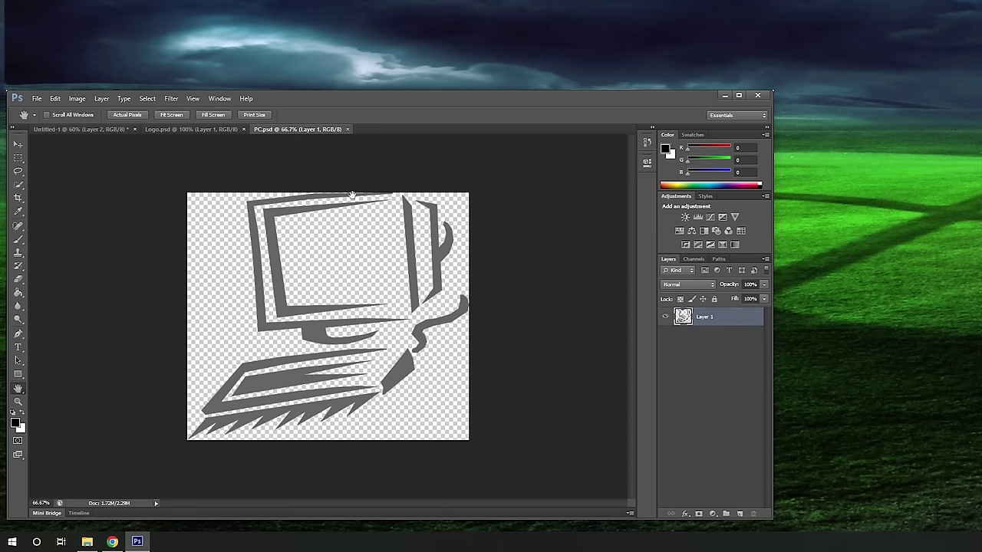
Copy the entire computer drawing from PC.psd and paste it into the Untitled-1 document.
{"action": "left_click", "coordinate": [147, 98]}
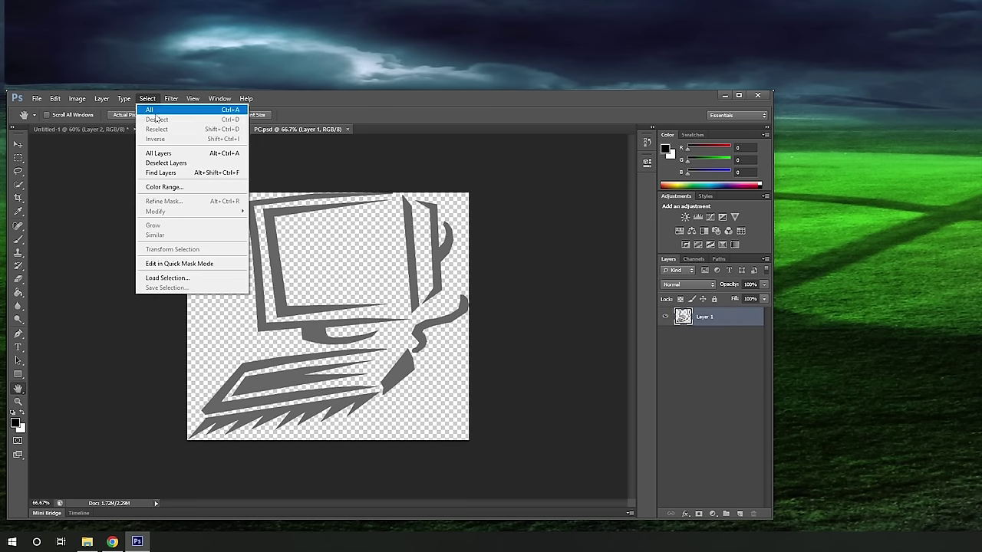
{"action": "left_click", "coordinate": [158, 115]}
{"action": "left_click", "coordinate": [56, 99]}
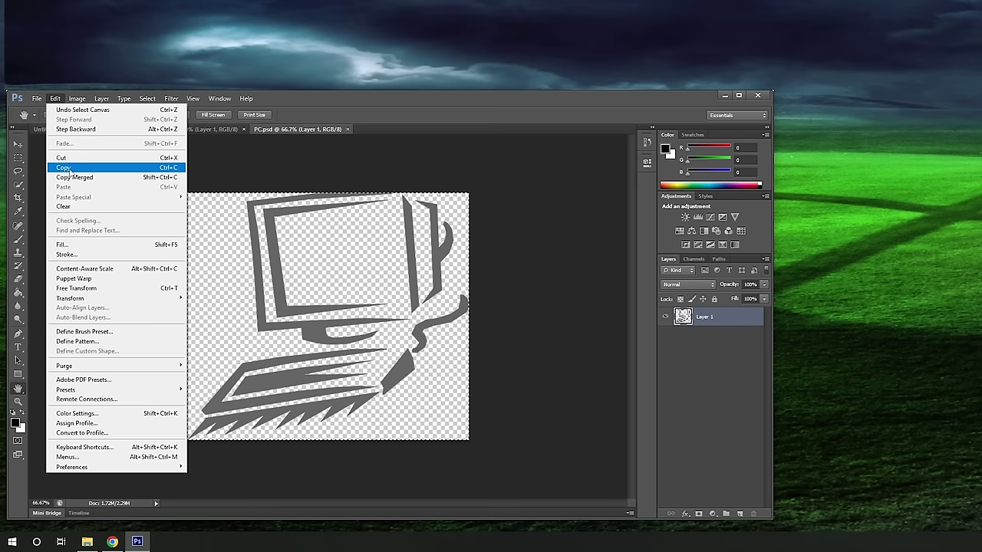
{"action": "left_click", "coordinate": [71, 164]}
{"action": "left_click", "coordinate": [74, 130]}
{"action": "left_click", "coordinate": [55, 98]}
{"action": "left_click", "coordinate": [70, 184]}
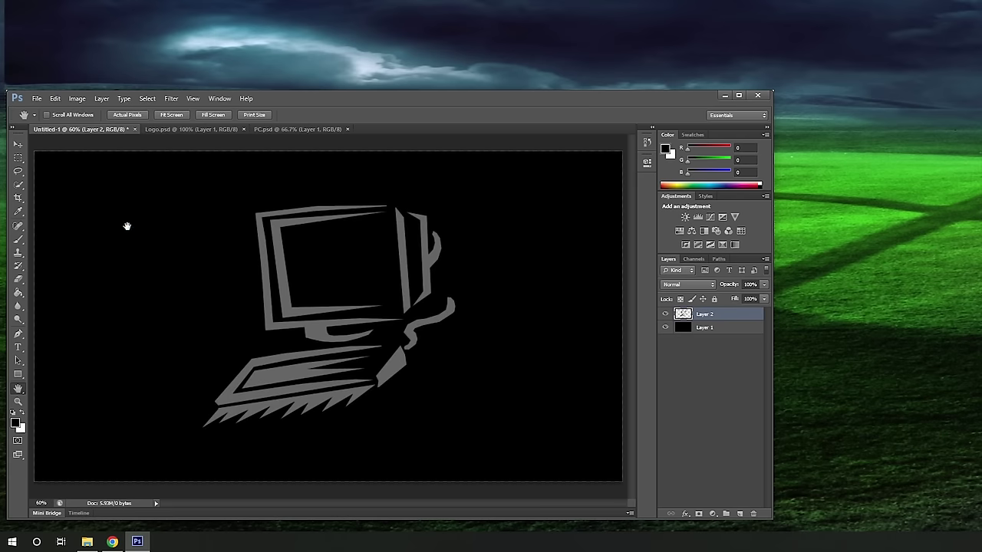
Copy the entire CyberCPU lettering from Logo.psd and paste it into the Untitled-1 document.
{"action": "left_click", "coordinate": [215, 135]}
{"action": "left_click", "coordinate": [146, 99]}
{"action": "left_click", "coordinate": [150, 109]}
{"action": "left_click", "coordinate": [55, 98]}
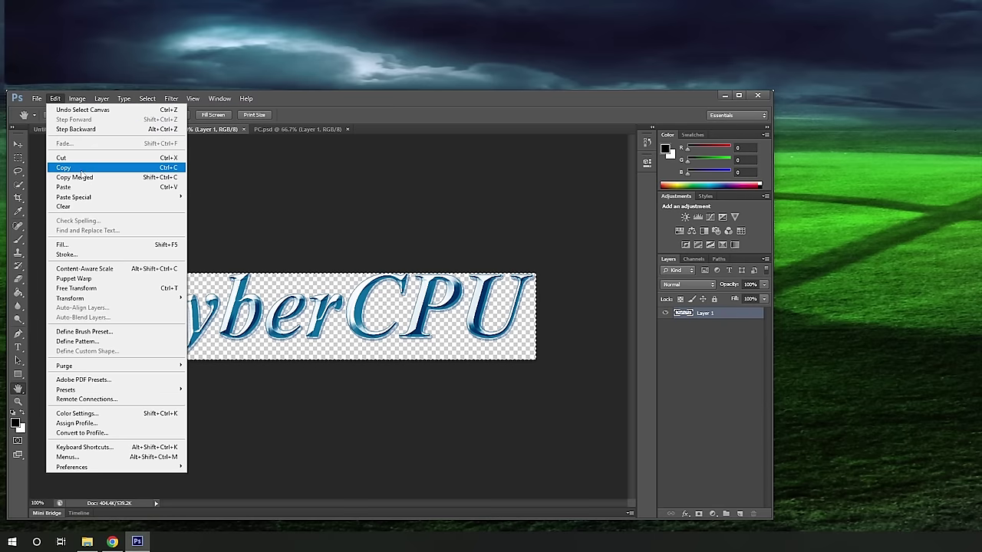
{"action": "left_click", "coordinate": [65, 167]}
{"action": "left_click", "coordinate": [80, 129]}
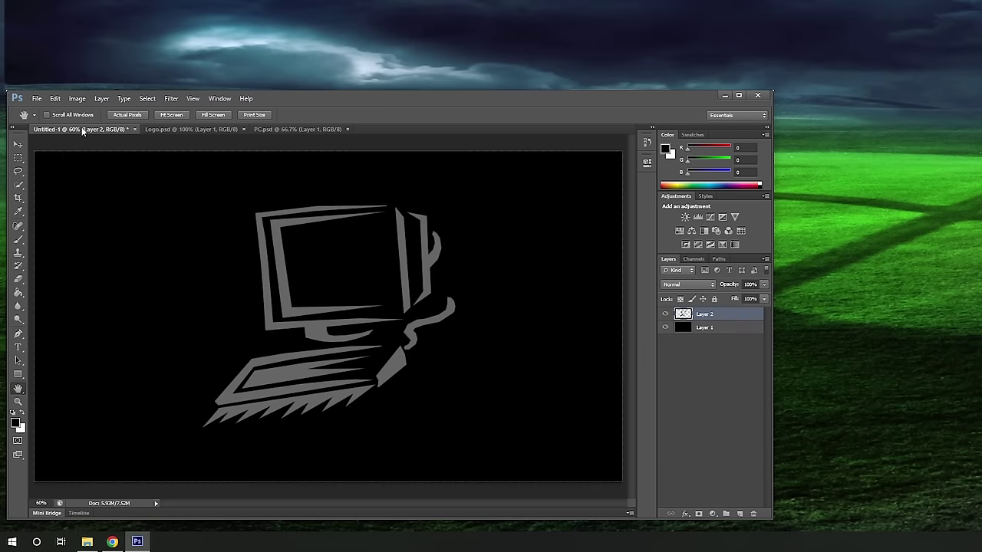
{"action": "left_click", "coordinate": [56, 98]}
{"action": "left_click", "coordinate": [66, 186]}
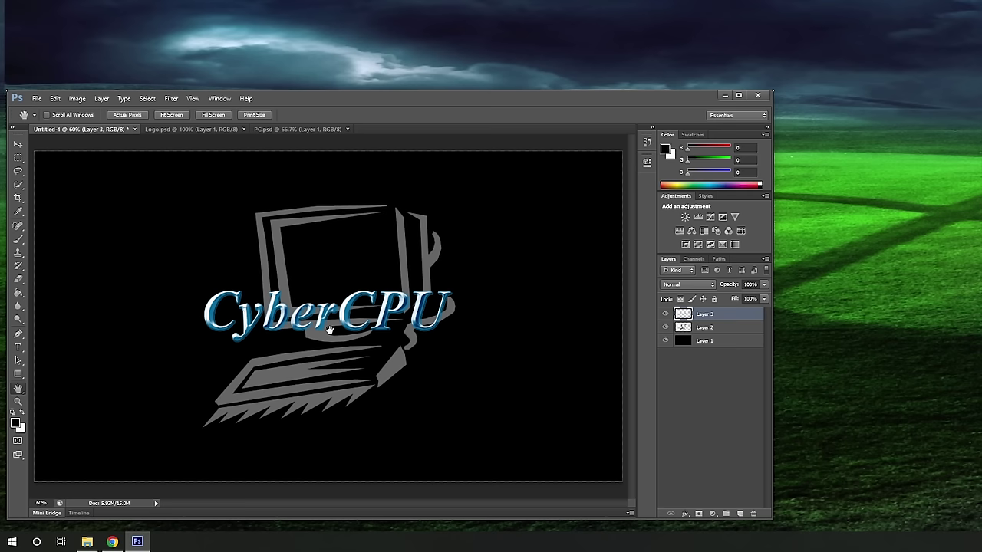
Free Transform the computer drawing on Layer 2 to about 49% and move it to about X 960, Y 396 px.
{"action": "left_click", "coordinate": [700, 328]}
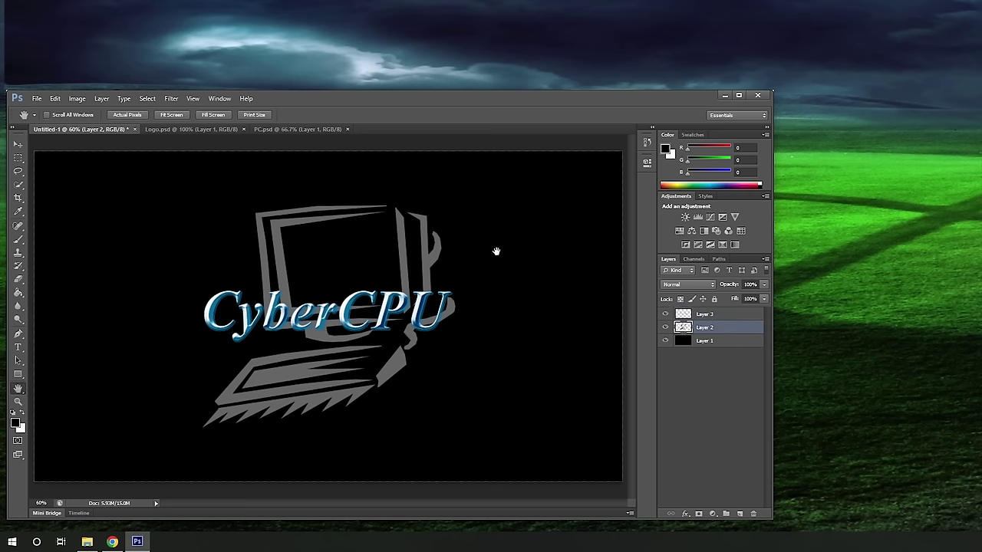
{"action": "left_click", "coordinate": [18, 144]}
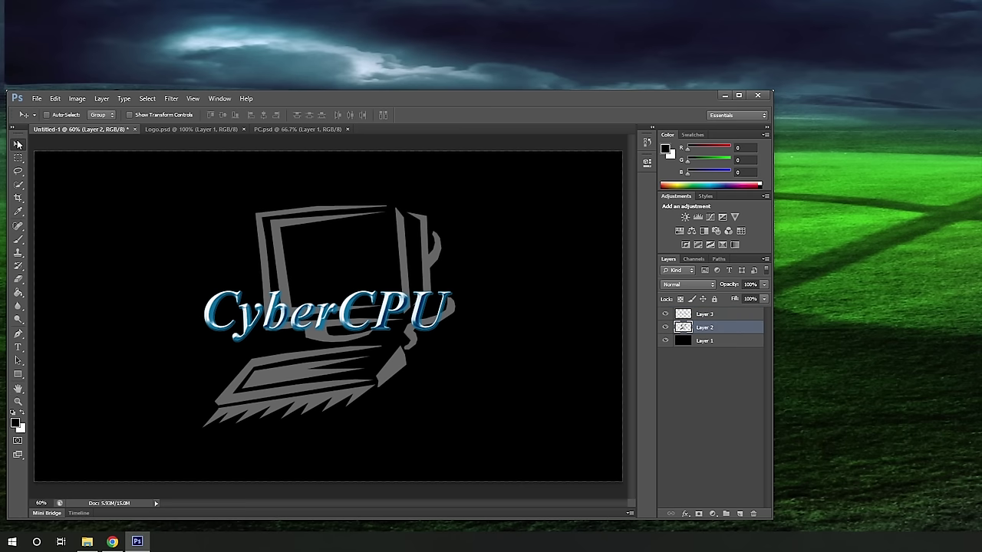
{"action": "left_click", "coordinate": [57, 99]}
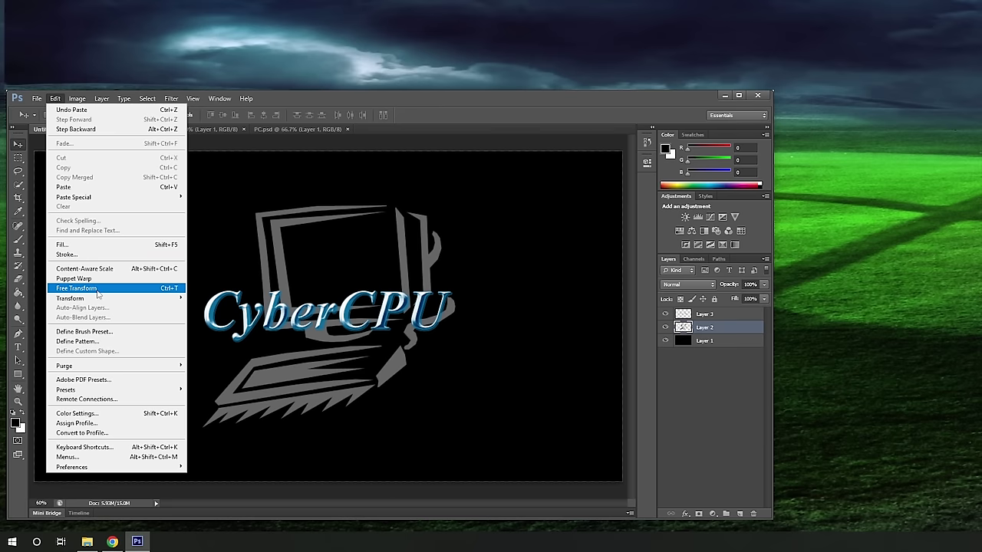
{"action": "left_click", "coordinate": [85, 288]}
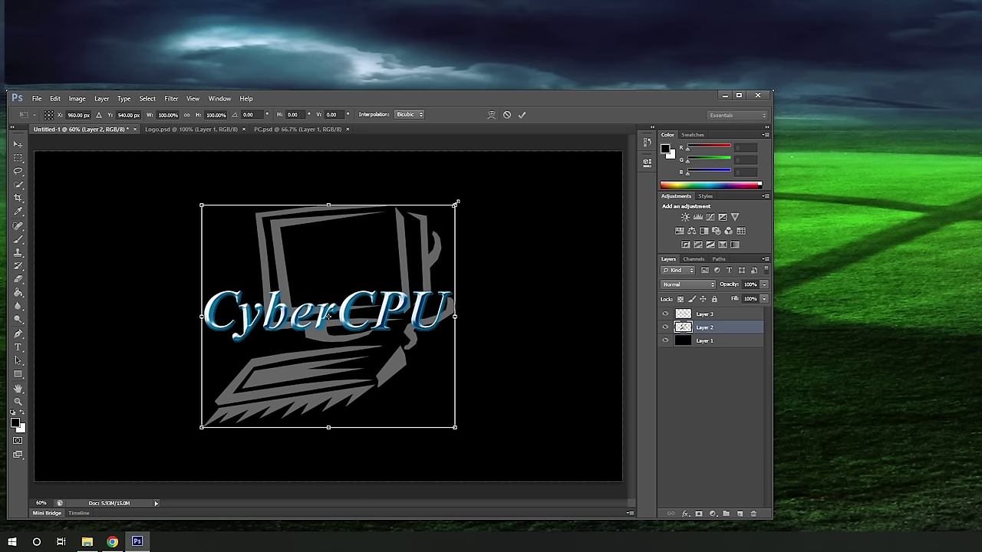
{"action": "left_click_drag", "start_coordinate": [456, 204], "coordinate": [338, 318]}
{"action": "left_click_drag", "start_coordinate": [286, 379], "coordinate": [346, 284]}
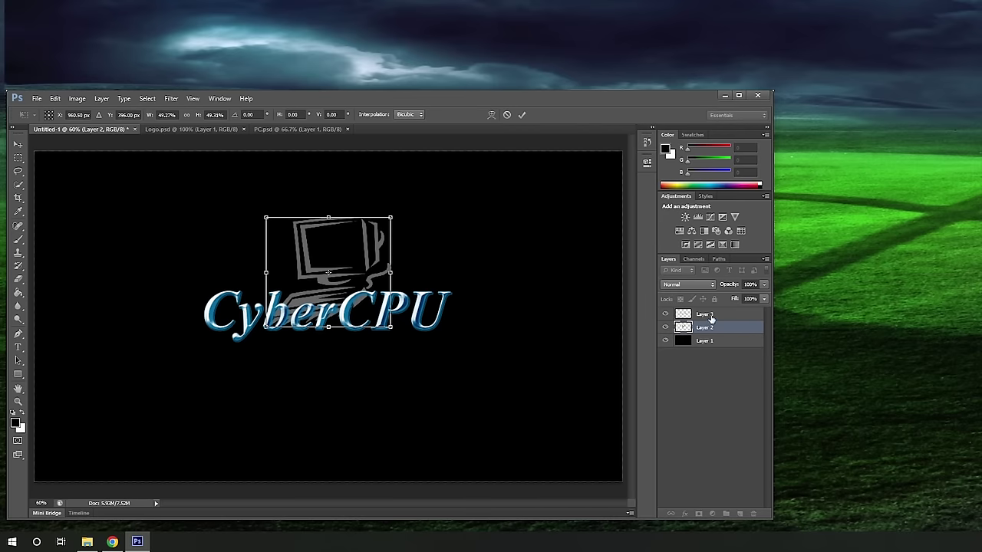
{"action": "left_click", "coordinate": [522, 114]}
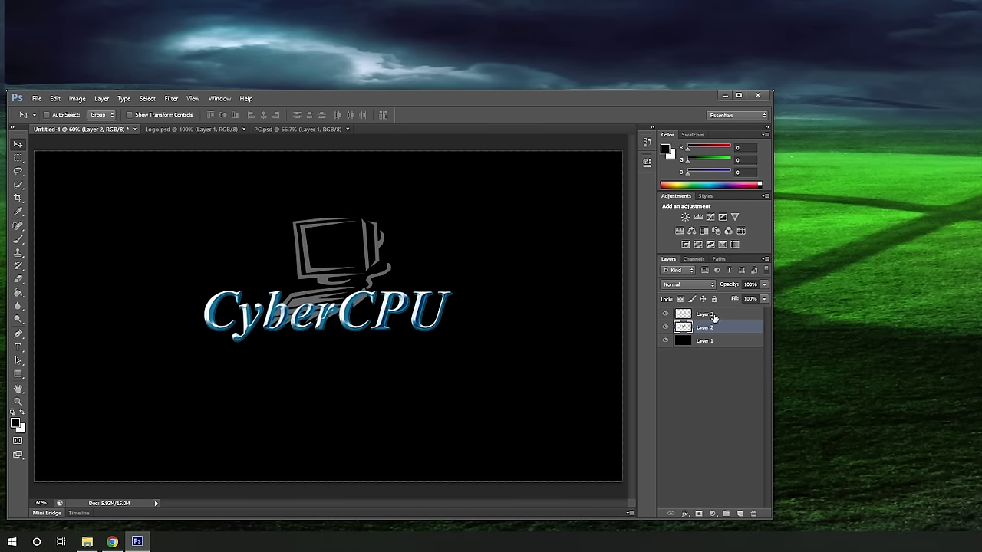
Move the CyberCPU lettering on Layer 3 up so that it overlaps the middle of the computer drawing.
{"action": "left_click", "coordinate": [705, 314]}
{"action": "left_click_drag", "start_coordinate": [389, 314], "coordinate": [391, 274]}
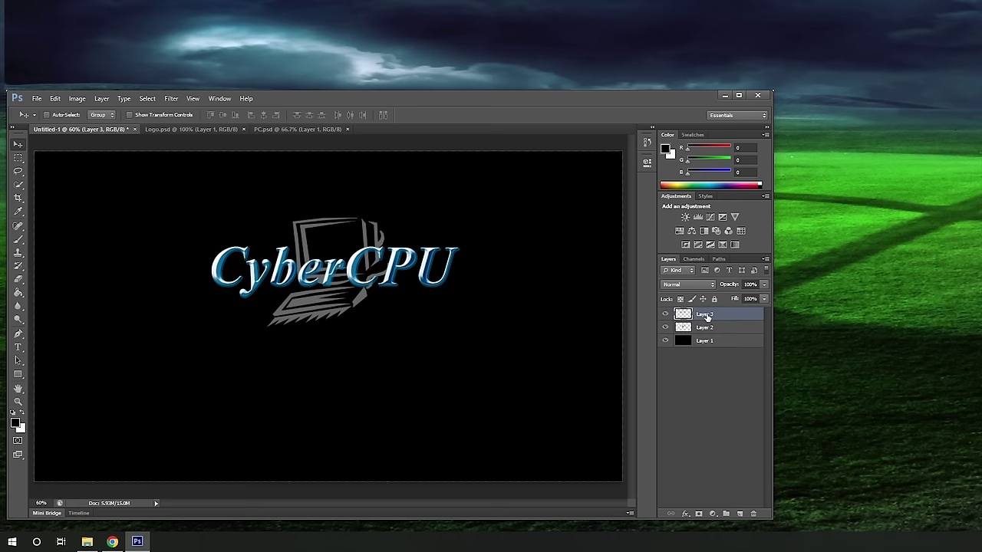
Select the combined outlines of the Layer 2 and Layer 3 artwork and add an empty layer directly above the black Layer 1.
{"action": "left_click", "coordinate": [684, 328], "text": "ctrl"}
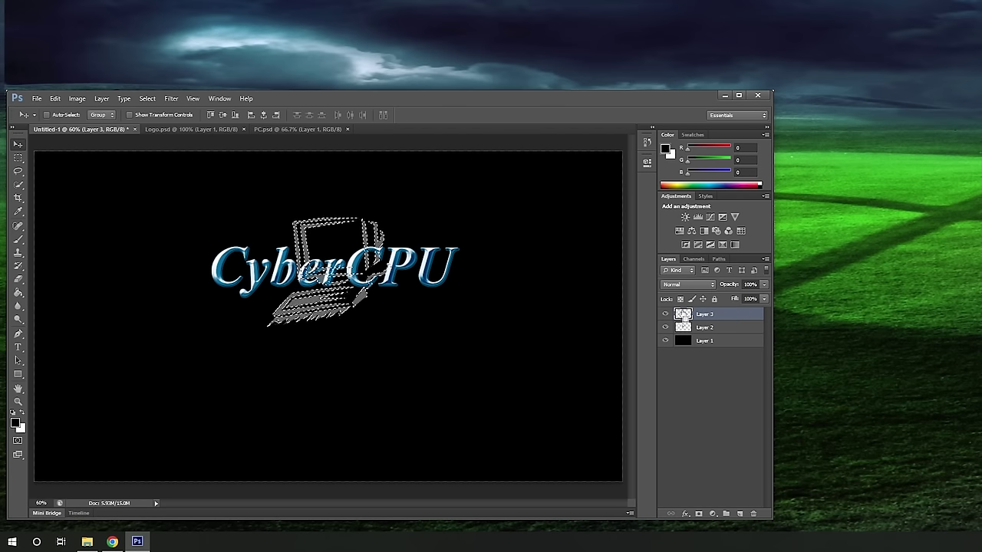
{"action": "left_click", "coordinate": [682, 315], "text": "ctrl+shift"}
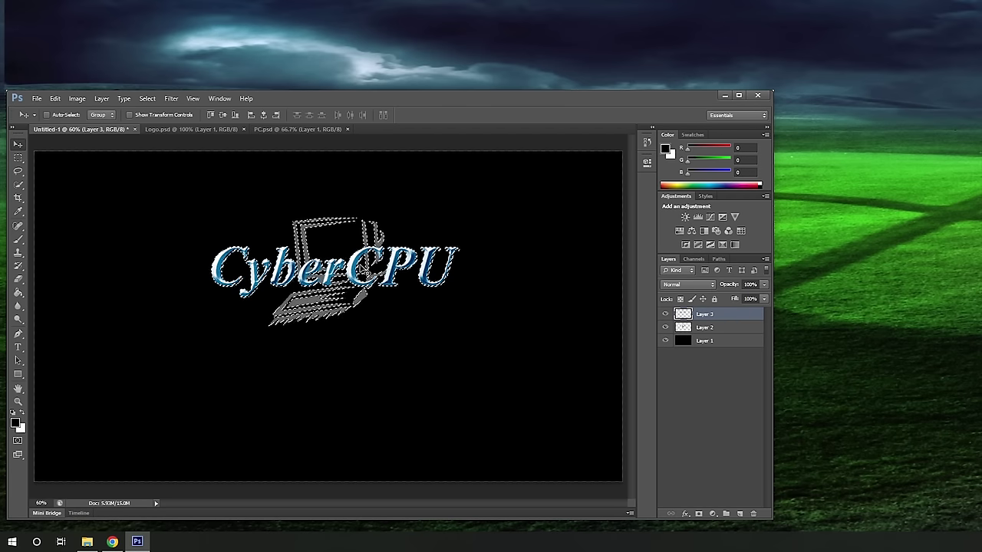
{"action": "left_click", "coordinate": [169, 98]}
{"action": "mouse_move", "coordinate": [108, 109]}
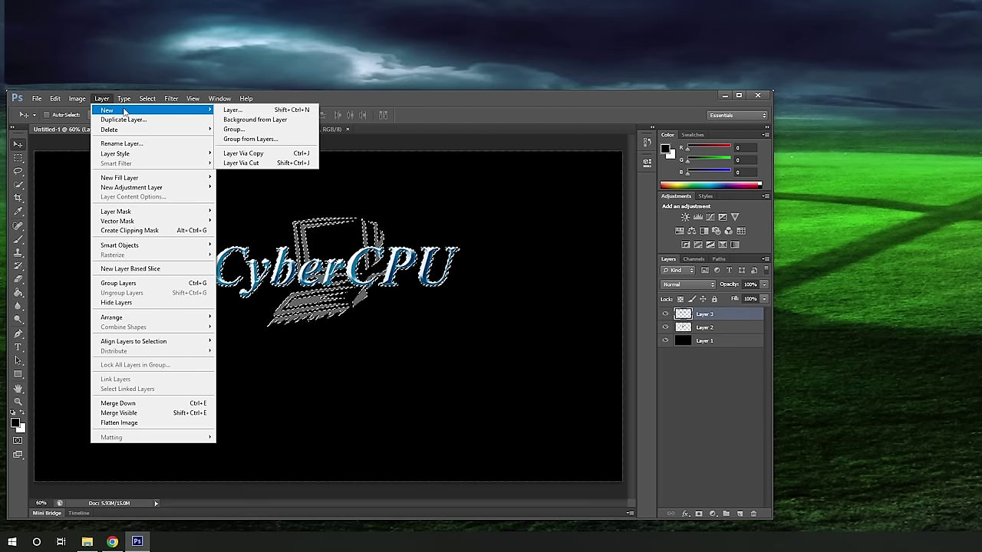
{"action": "left_click", "coordinate": [237, 110]}
{"action": "key", "text": "Return"}
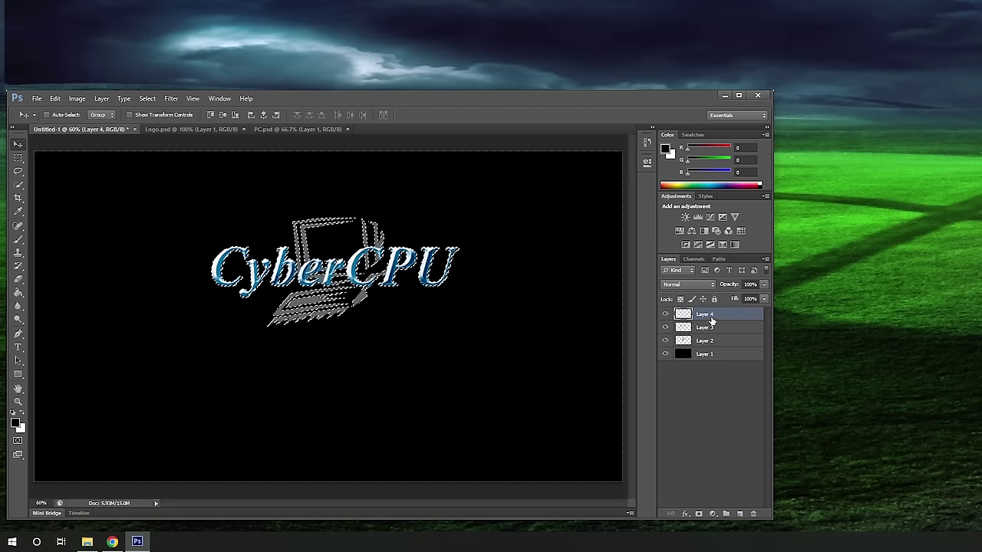
{"action": "left_click_drag", "start_coordinate": [715, 327], "coordinate": [715, 347]}
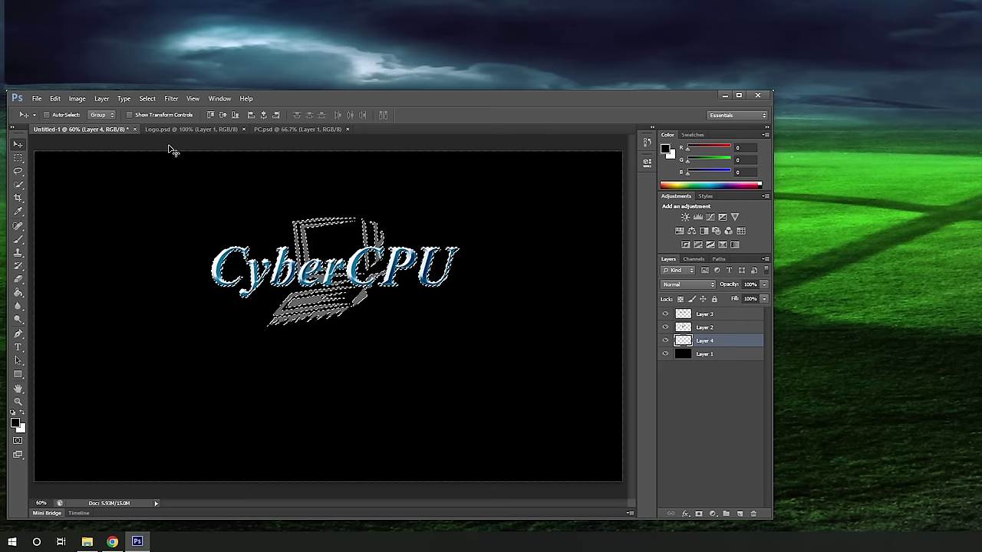
Expand the selection outward into a single wide outline around the computer drawing and CyberCPU lettering.
{"action": "left_click", "coordinate": [143, 99]}
{"action": "mouse_move", "coordinate": [200, 211]}
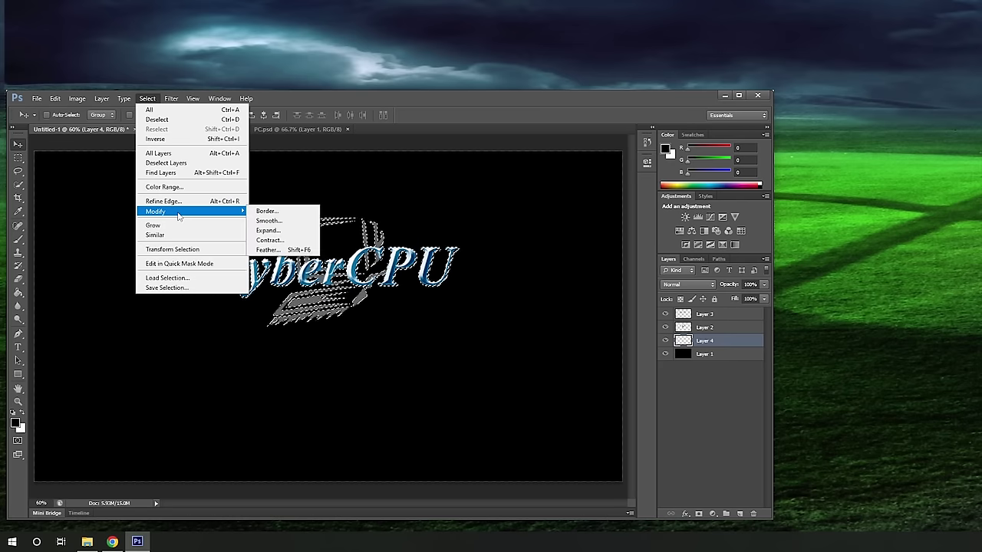
{"action": "left_click", "coordinate": [286, 232]}
{"action": "left_click_drag", "start_coordinate": [873, 49], "coordinate": [336, 259]}
{"action": "left_click", "coordinate": [377, 273]}
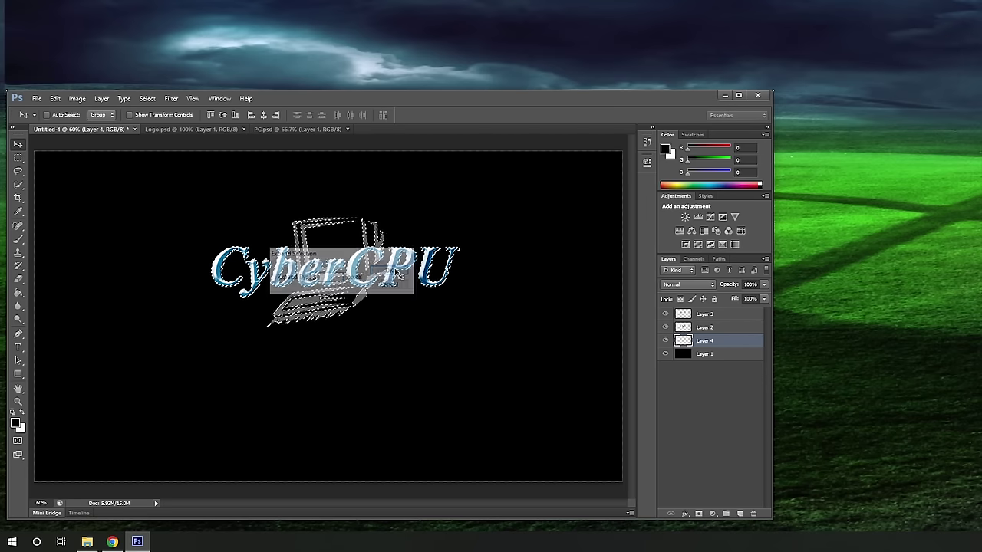
Feather the expanded selection with a radius of 50 pixels.
{"action": "left_click", "coordinate": [147, 98]}
{"action": "mouse_move", "coordinate": [172, 211]}
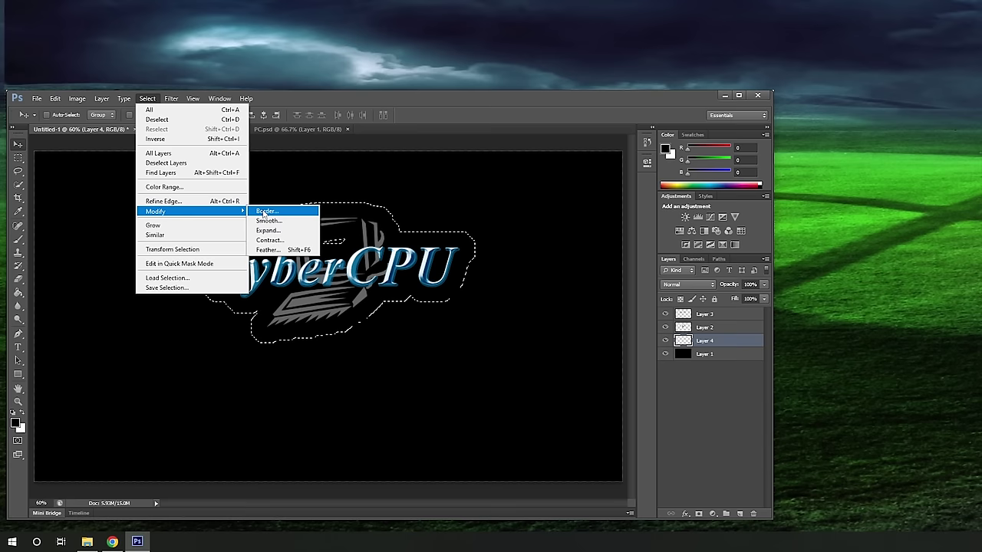
{"action": "left_click", "coordinate": [269, 250]}
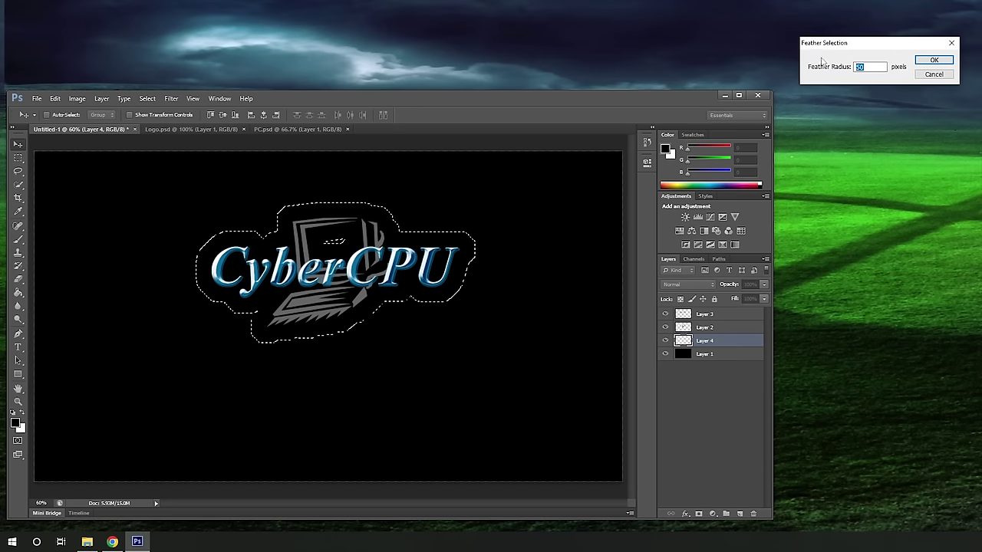
{"action": "left_click_drag", "start_coordinate": [842, 47], "coordinate": [323, 264]}
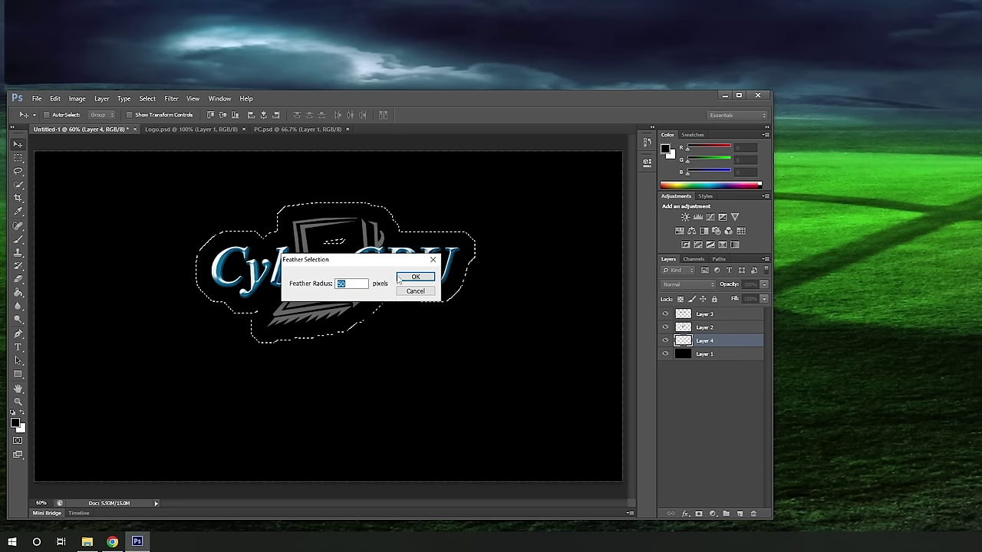
{"action": "left_click", "coordinate": [415, 278]}
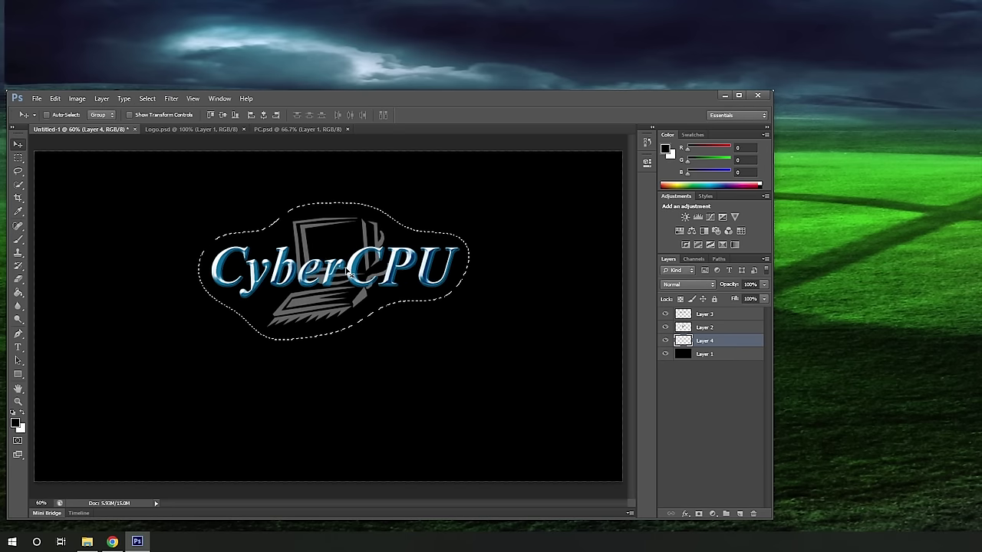
Set the foreground color to the saturated blue 0e1cd5.
{"action": "left_click", "coordinate": [15, 422]}
{"action": "left_click_drag", "start_coordinate": [299, 2], "coordinate": [308, 201]}
{"action": "mouse_move", "coordinate": [314, 274]}
{"action": "left_mouse_down"}
{"action": "mouse_move", "coordinate": [314, 254]}
{"action": "mouse_move", "coordinate": [315, 265]}
{"action": "mouse_move", "coordinate": [292, 241]}
{"action": "left_mouse_up"}
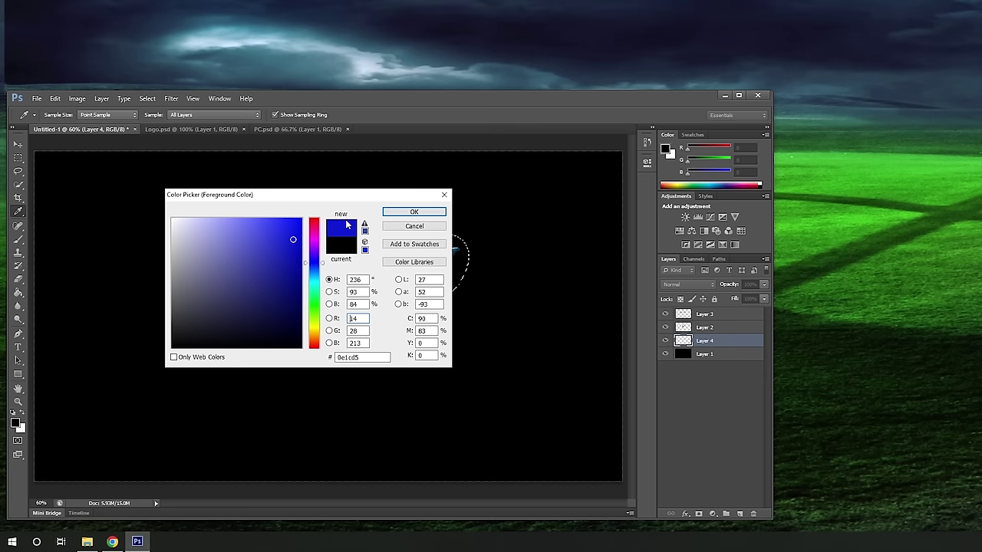
{"action": "left_click", "coordinate": [397, 213]}
Fill the feathered selection on Layer 4 with the blue foreground color using the Paint Bucket, and deselect it.
{"action": "key", "text": "g"}
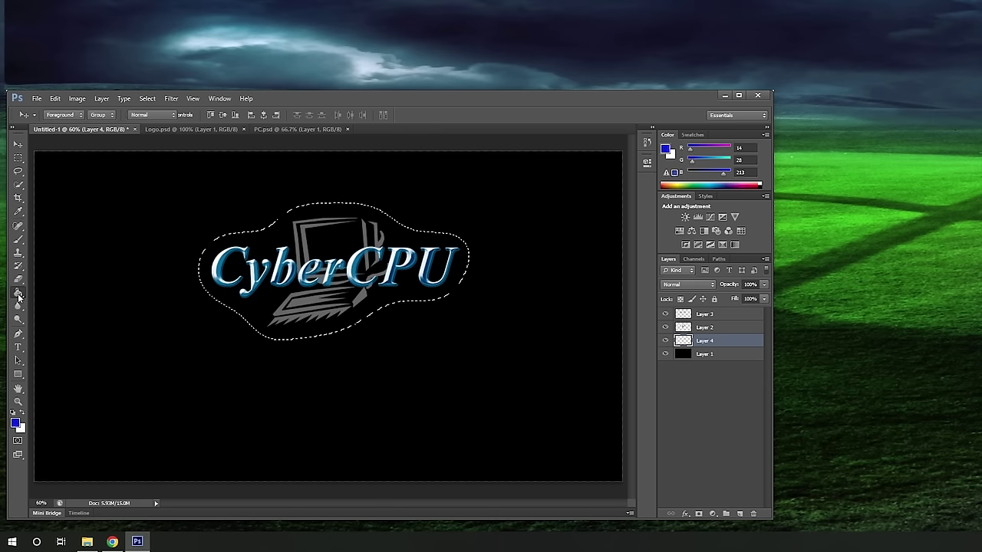
{"action": "left_click", "coordinate": [329, 244]}
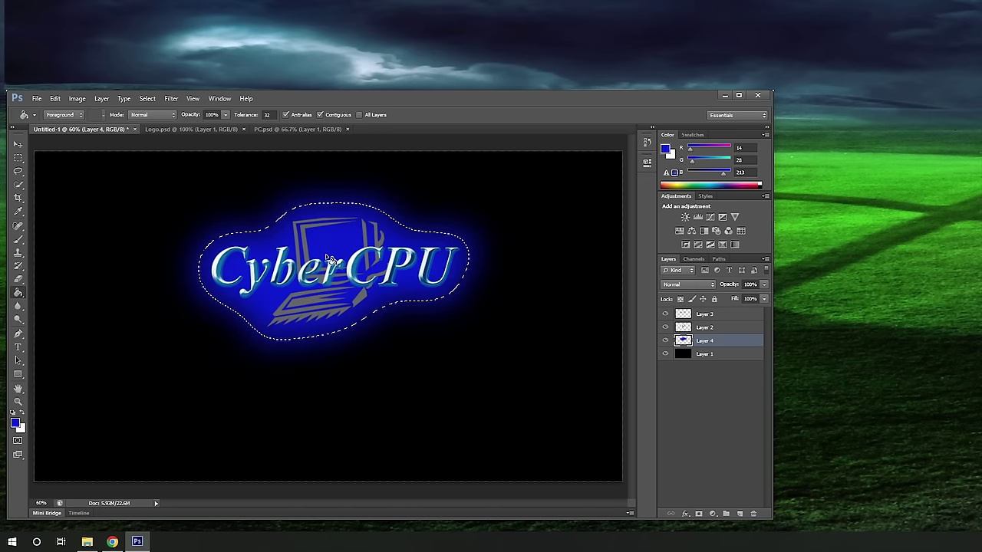
{"action": "left_click", "coordinate": [18, 157]}
{"action": "left_click", "coordinate": [279, 251]}
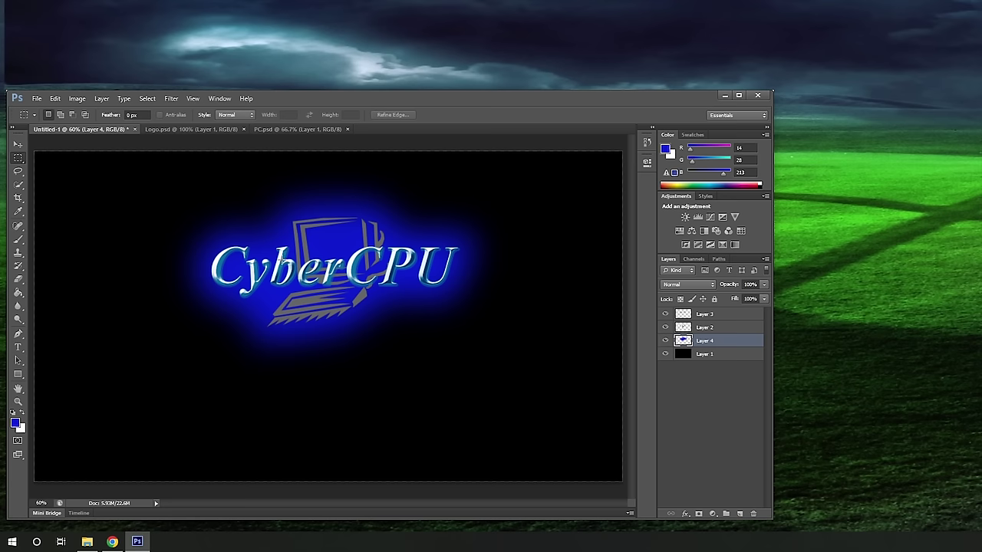
Add a Drop Shadow with 75% opacity, 120° angle, 5 px distance and 5 px size to both Layer 3 and Layer 2.
{"action": "double_click", "coordinate": [722, 315]}
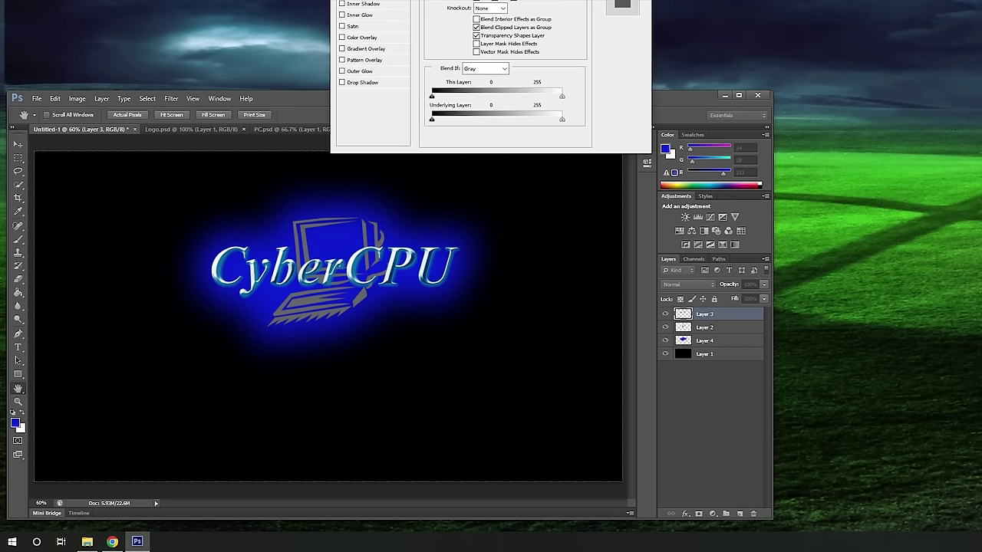
{"action": "left_click", "coordinate": [291, 341]}
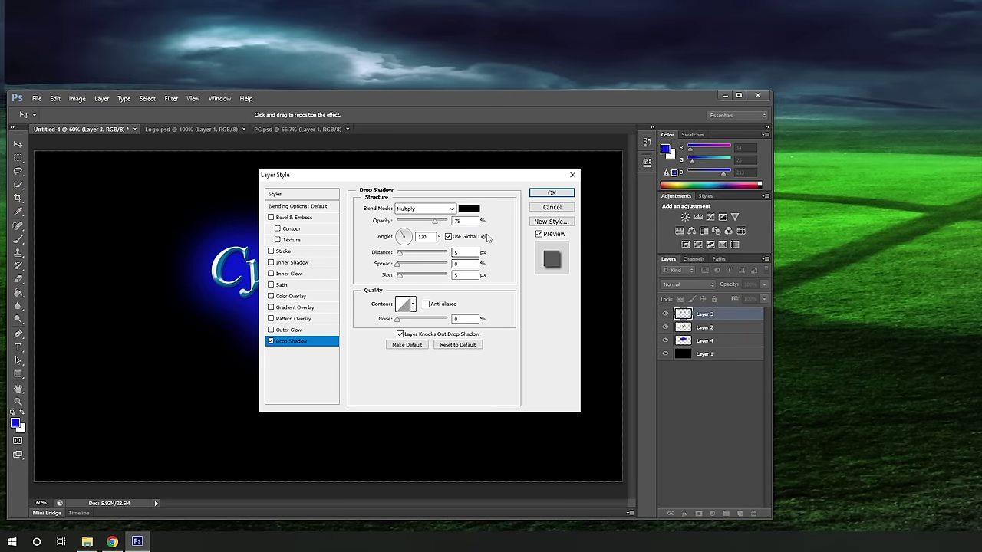
{"action": "left_click", "coordinate": [551, 193]}
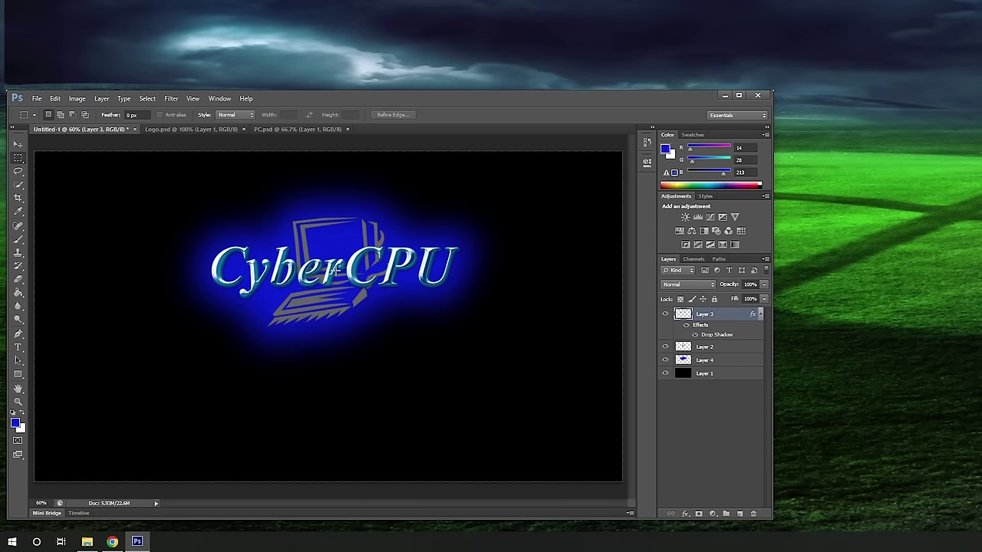
{"action": "double_click", "coordinate": [722, 351]}
{"action": "left_click", "coordinate": [292, 341]}
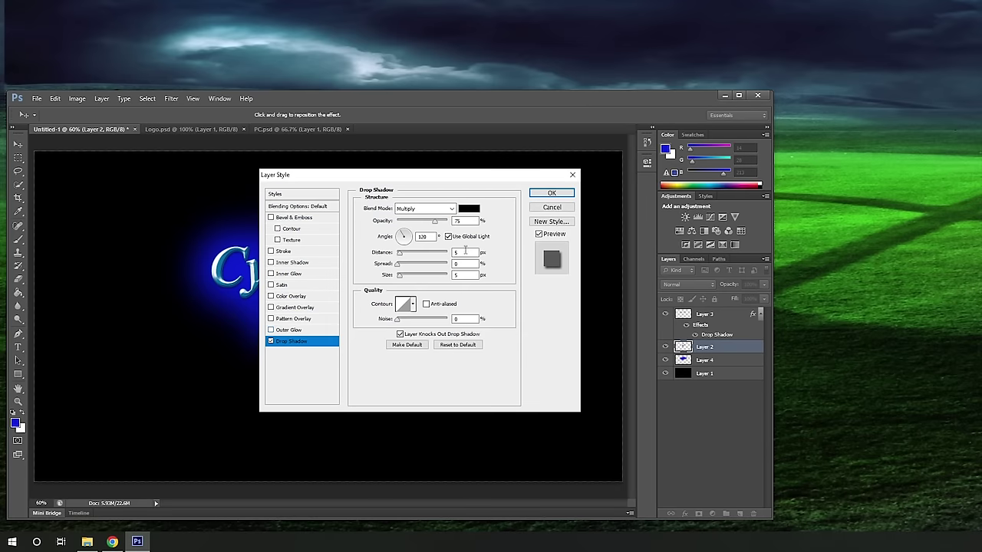
{"action": "left_click", "coordinate": [552, 192]}
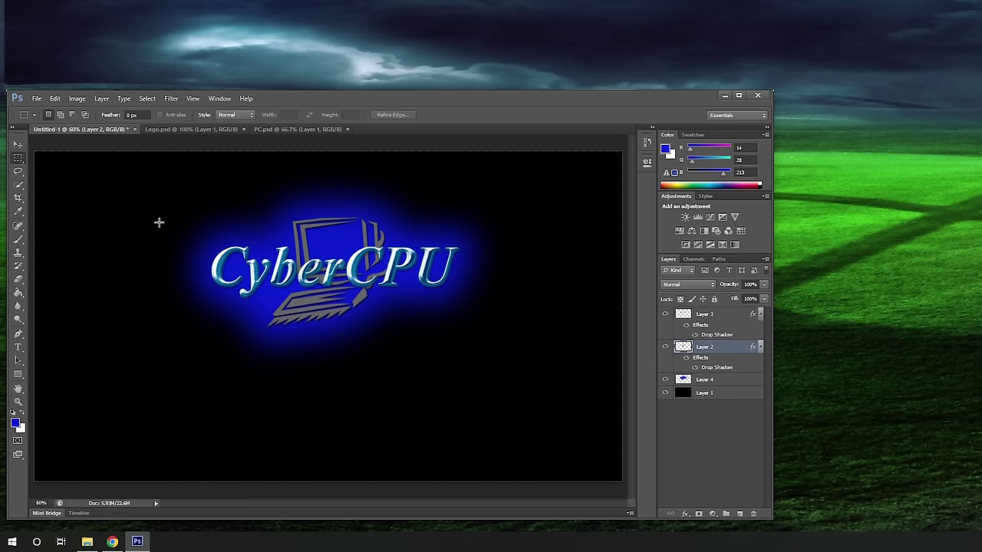
Enlarge the canvas to 3440 x 1440 pixels, keeping the centre anchor.
{"action": "left_click", "coordinate": [77, 99]}
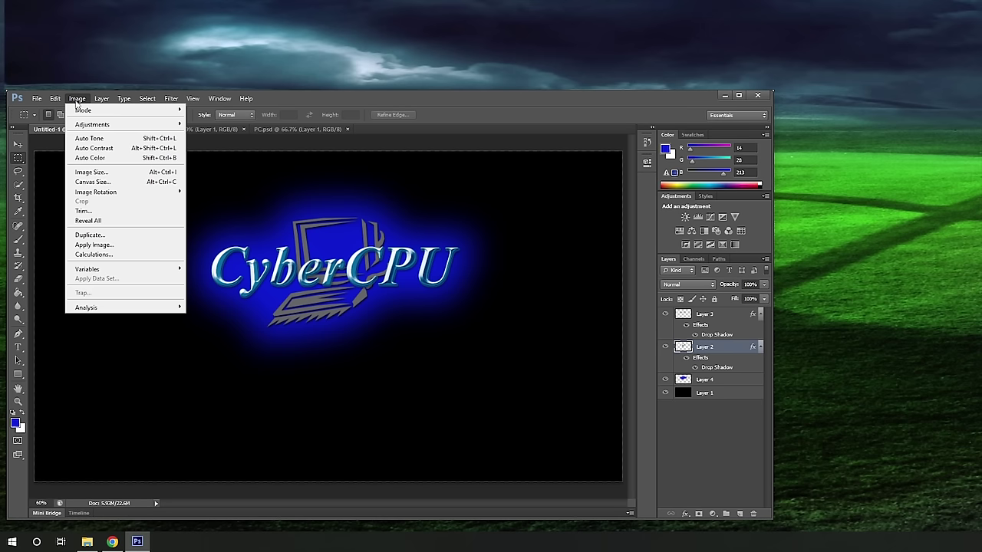
{"action": "left_click", "coordinate": [94, 181]}
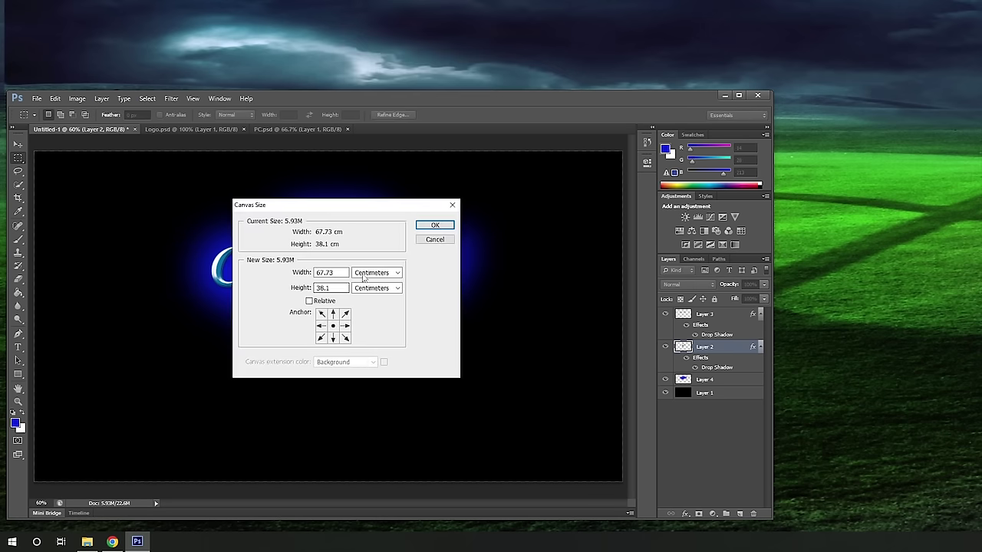
{"action": "left_click", "coordinate": [375, 273]}
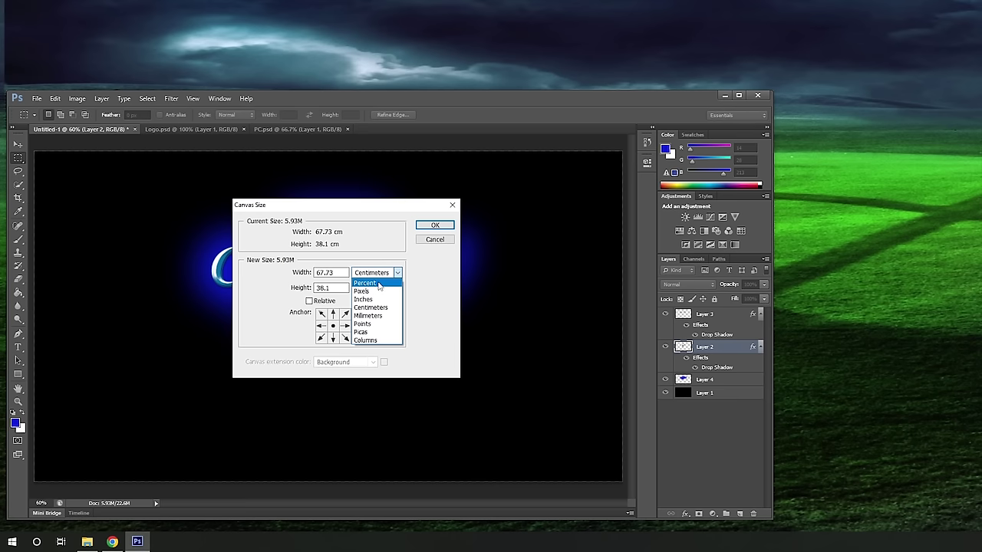
{"action": "left_click", "coordinate": [379, 292]}
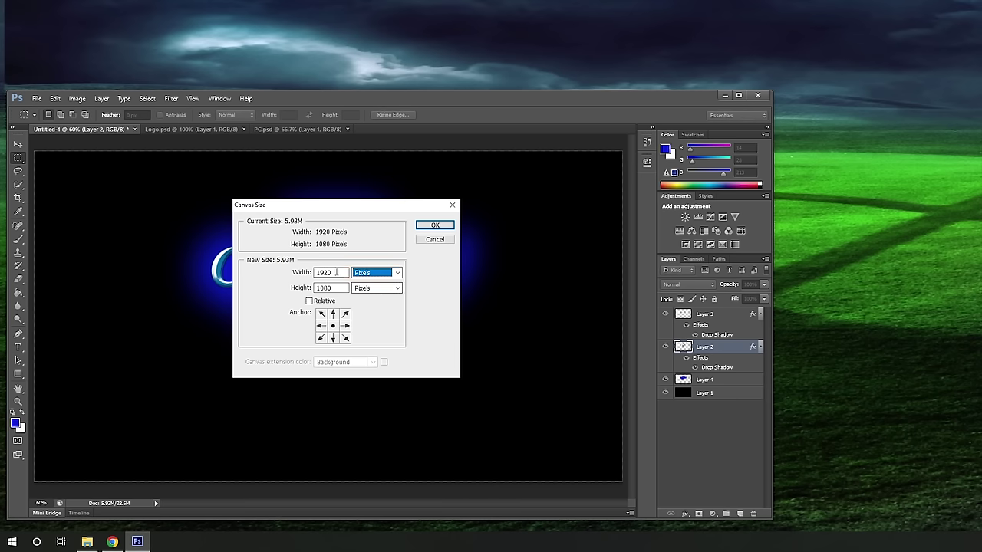
{"action": "type", "text": "3443"}
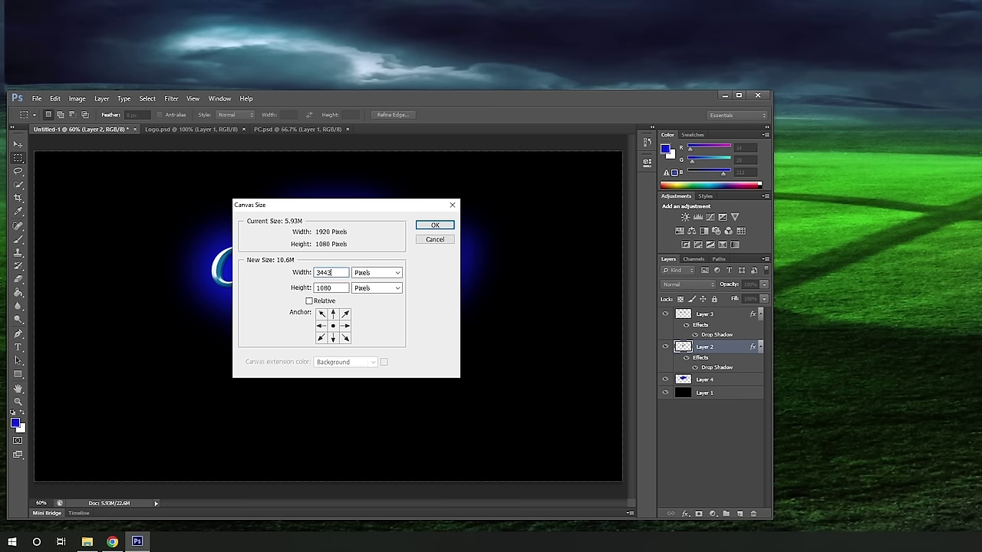
{"action": "key", "text": "BackSpace"}
{"action": "type", "text": "0"}
{"action": "key", "text": "Tab"}
{"action": "type", "text": "1440"}
{"action": "left_click", "coordinate": [435, 225]}
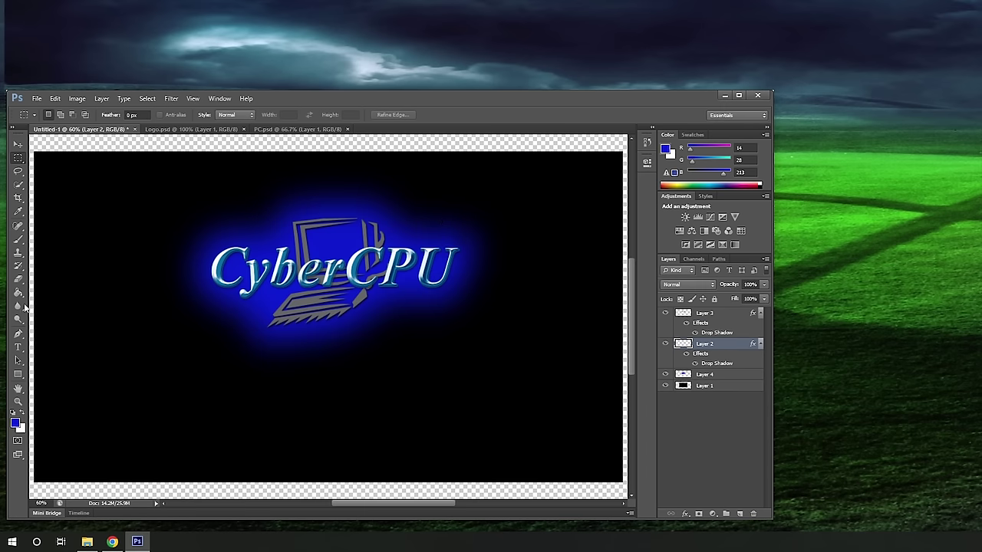
Fit the whole canvas in view and move all four layers up together until the black rectangle meets the canvas's upper edge.
{"action": "double_click", "coordinate": [18, 389]}
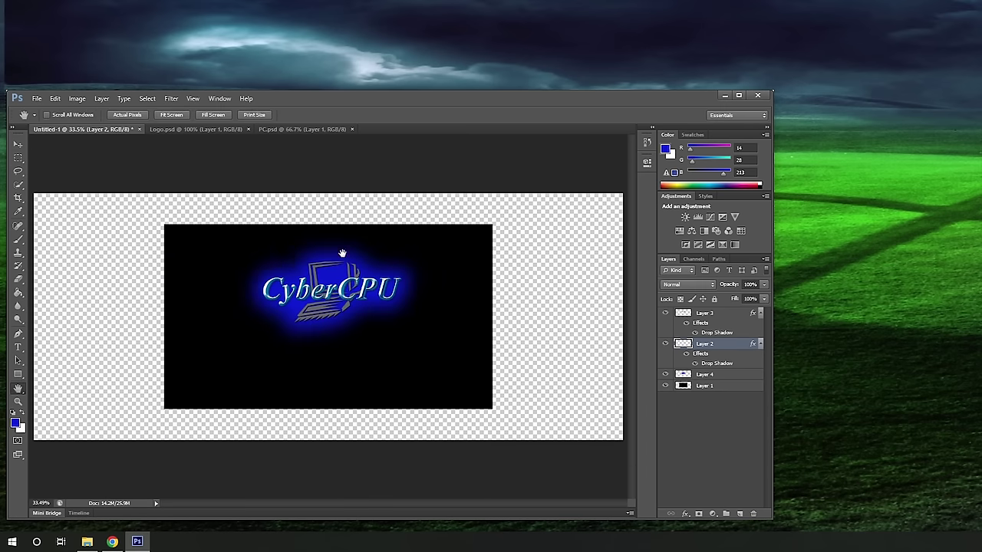
{"action": "left_click", "coordinate": [19, 144]}
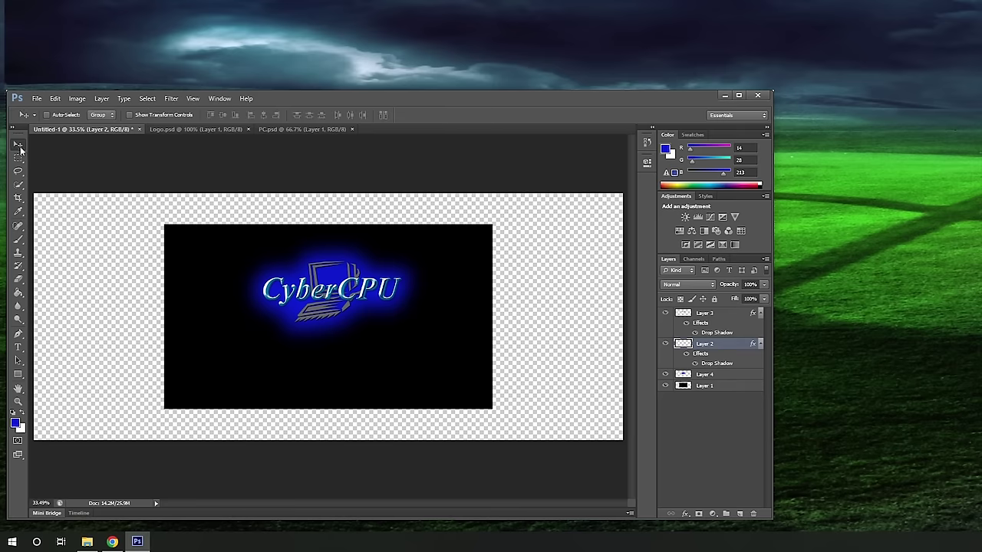
{"action": "left_click", "coordinate": [759, 344]}
{"action": "left_click", "coordinate": [760, 313]}
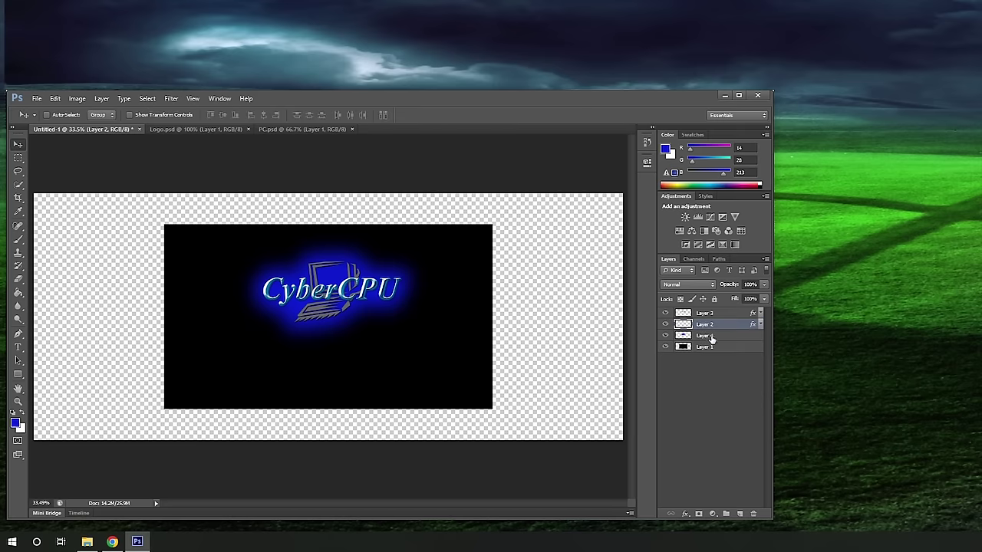
{"action": "left_click", "coordinate": [694, 314]}
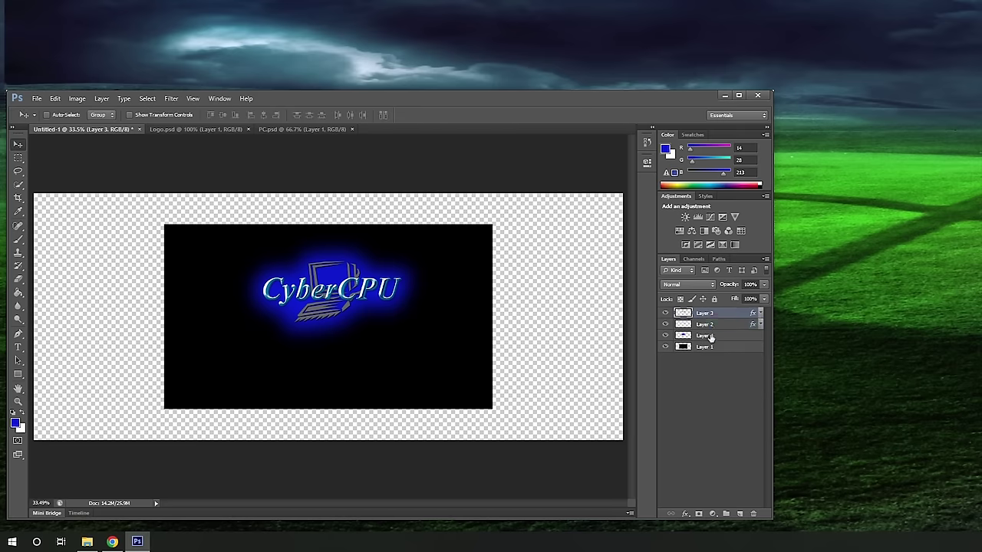
{"action": "left_click", "coordinate": [712, 337], "text": "shift"}
{"action": "left_click", "coordinate": [719, 347], "text": "shift"}
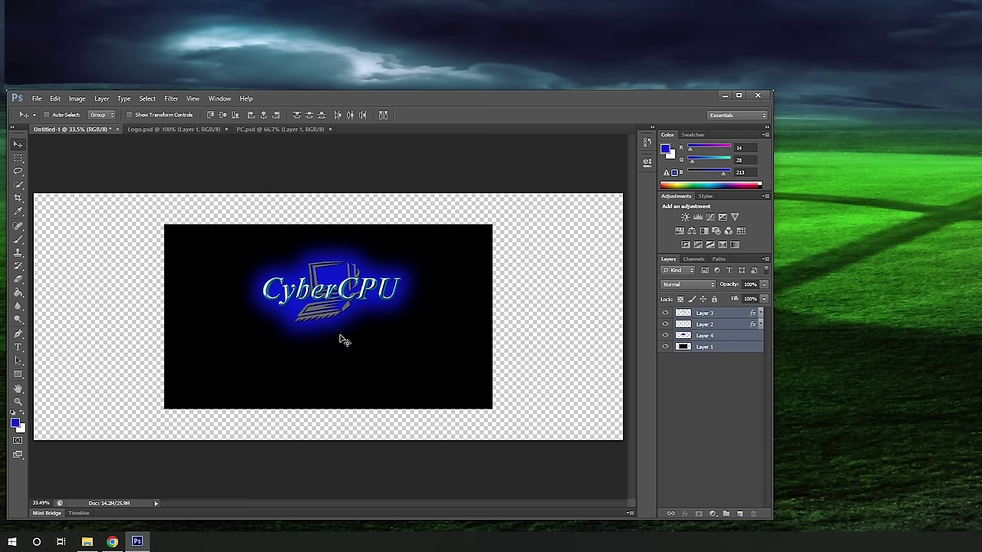
{"action": "left_click_drag", "start_coordinate": [344, 340], "coordinate": [336, 310]}
Fill the canvas area surrounding the black rectangle on Layer 1 with default black using the Paint Bucket.
{"action": "left_click", "coordinate": [705, 348]}
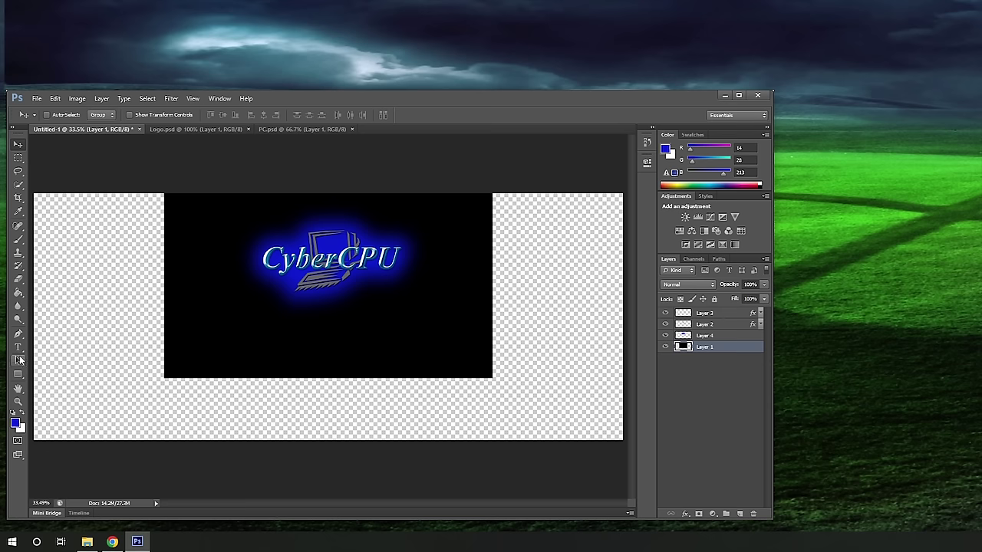
{"action": "left_click", "coordinate": [17, 295]}
{"action": "left_click", "coordinate": [97, 305]}
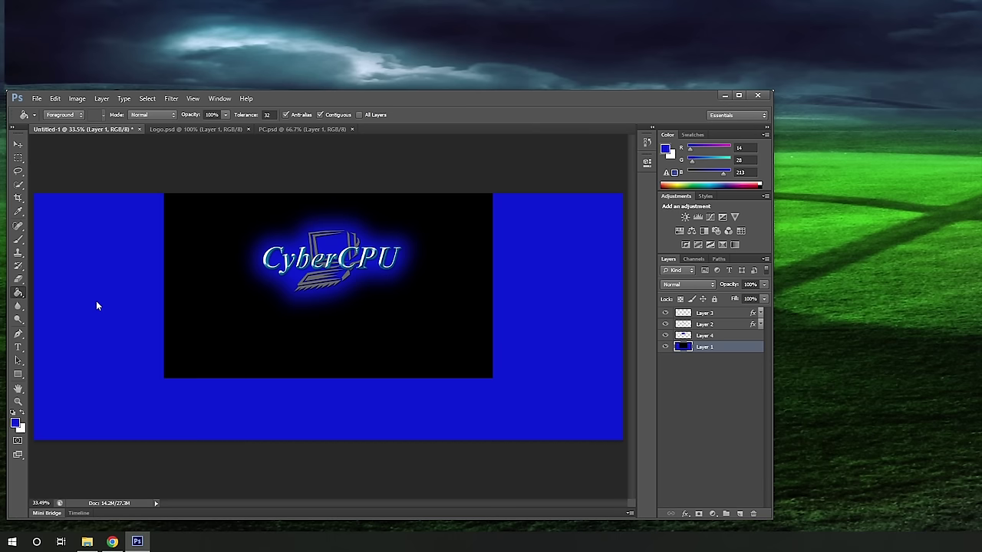
{"action": "left_click", "coordinate": [13, 413]}
{"action": "left_click", "coordinate": [95, 366]}
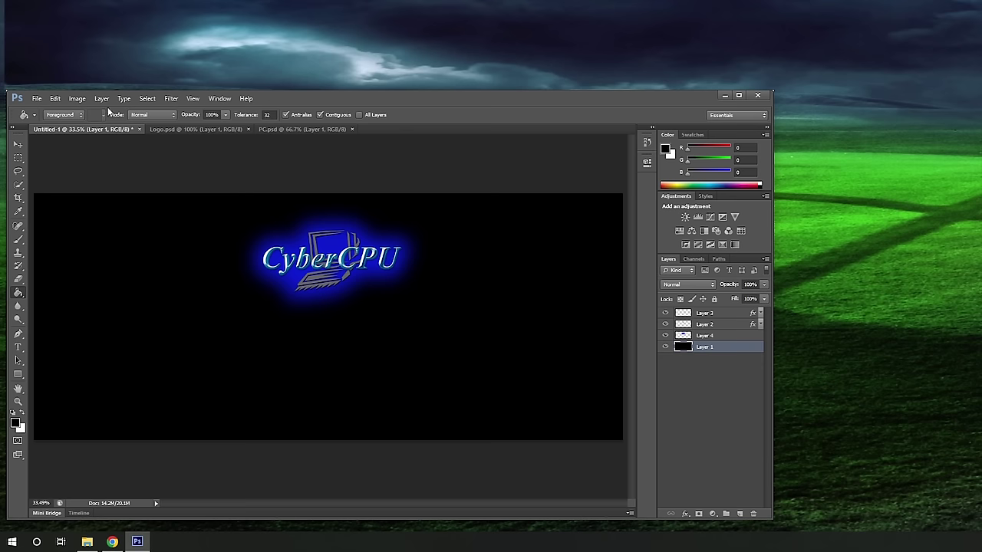
Resize the whole image to 1920 x 1080 pixels with Constrain Proportions off.
{"action": "left_click", "coordinate": [76, 99]}
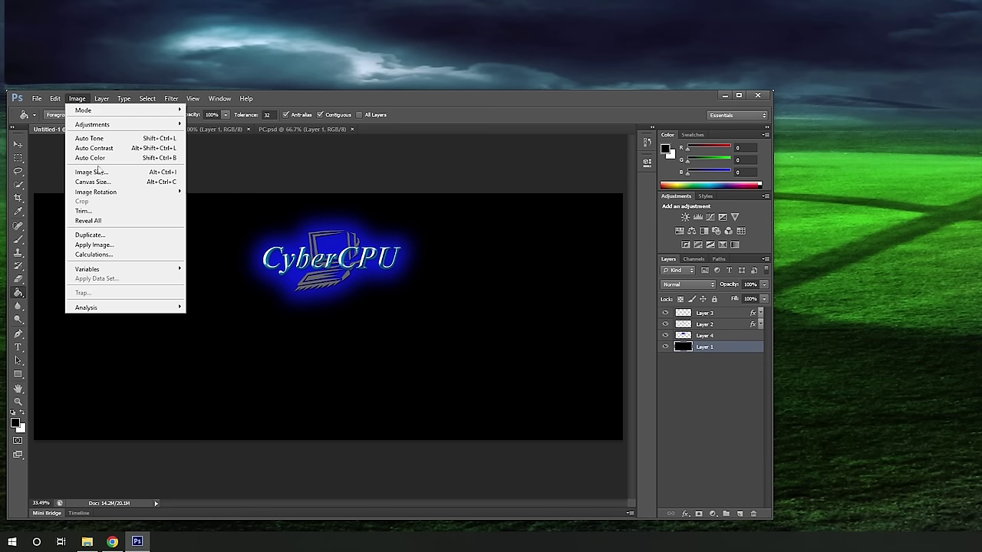
{"action": "left_click", "coordinate": [96, 172]}
{"action": "left_click_drag", "start_coordinate": [883, 2], "coordinate": [374, 240]}
{"action": "type", "text": "19"}
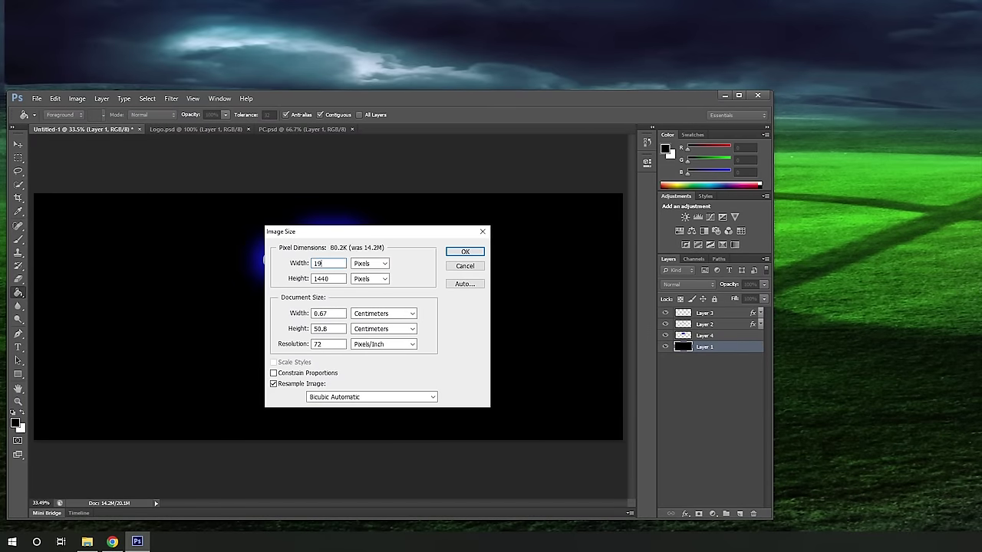
{"action": "type", "text": "20"}
{"action": "double_click", "coordinate": [328, 279]}
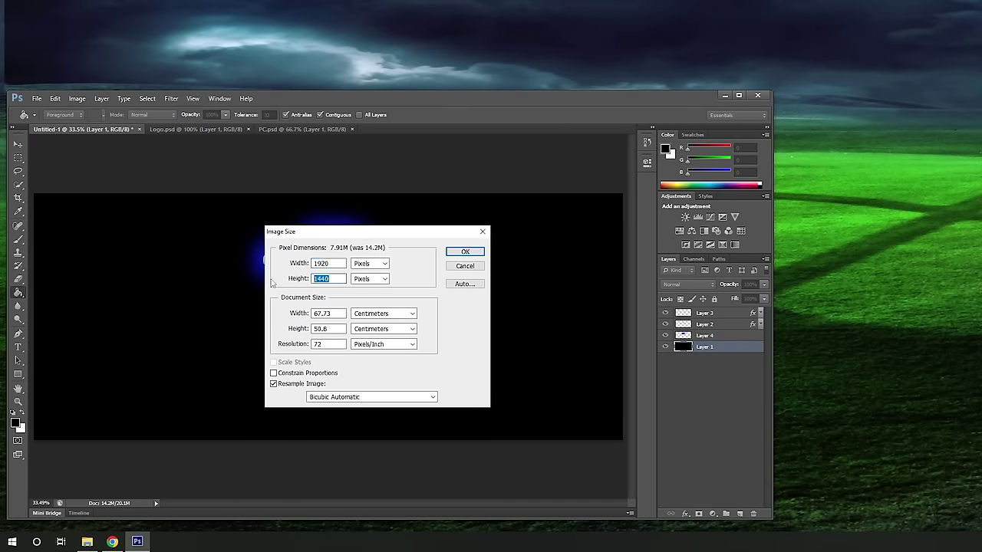
{"action": "type", "text": "1080"}
{"action": "left_click", "coordinate": [464, 251]}
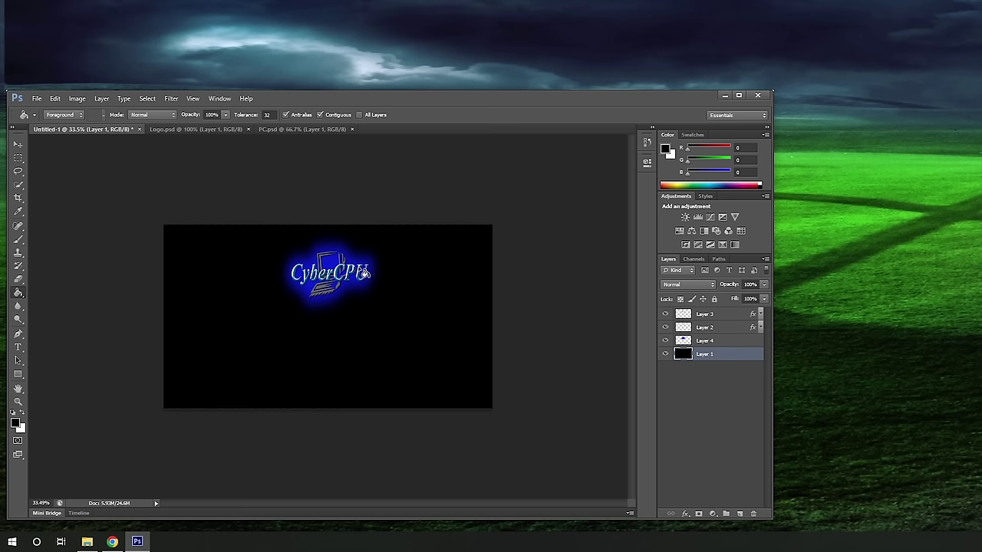
Crop the image to a rectangular selection of about 594 x 482 px around the glowing CyberCPU logo.
{"action": "double_click", "coordinate": [18, 390]}
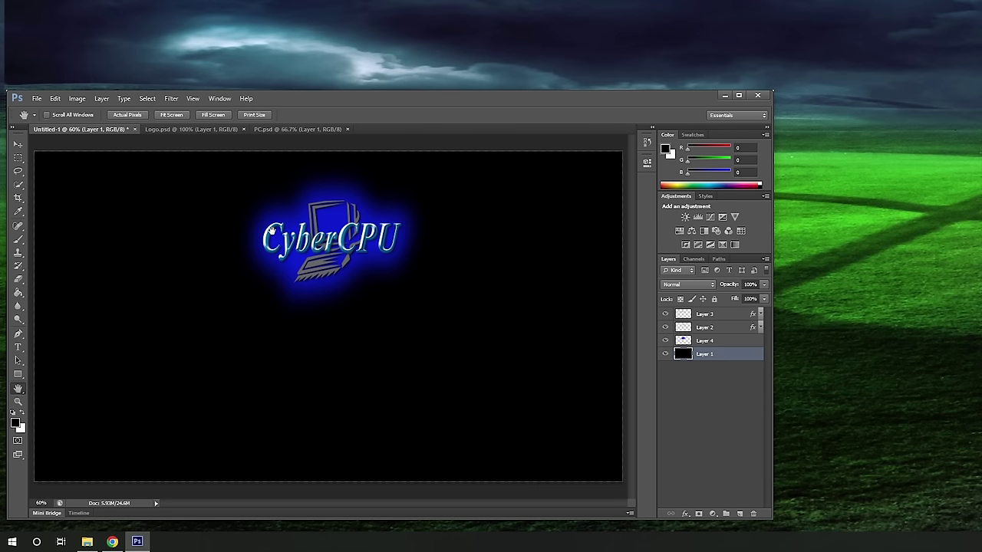
{"action": "left_click", "coordinate": [18, 158]}
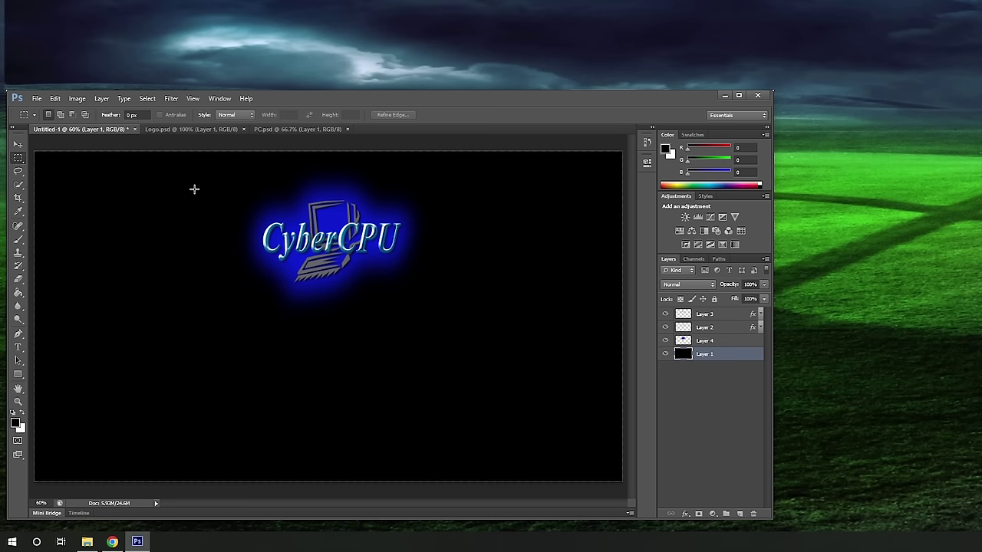
{"action": "mouse_move", "coordinate": [234, 172]}
{"action": "left_mouse_down"}
{"action": "mouse_move", "coordinate": [318, 204]}
{"action": "mouse_move", "coordinate": [423, 287]}
{"action": "mouse_move", "coordinate": [434, 315]}
{"action": "mouse_move", "coordinate": [245, 169]}
{"action": "left_mouse_up"}
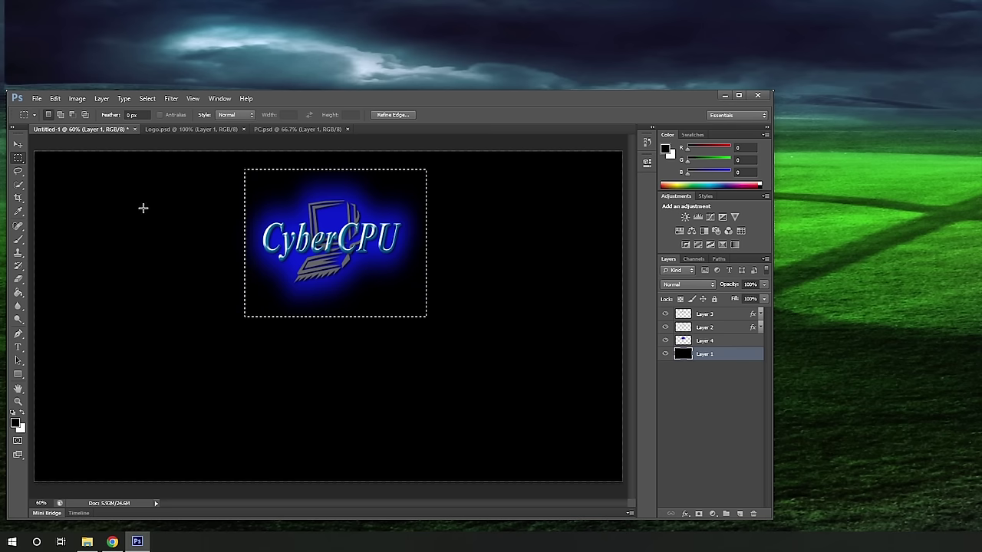
{"action": "left_click", "coordinate": [55, 99]}
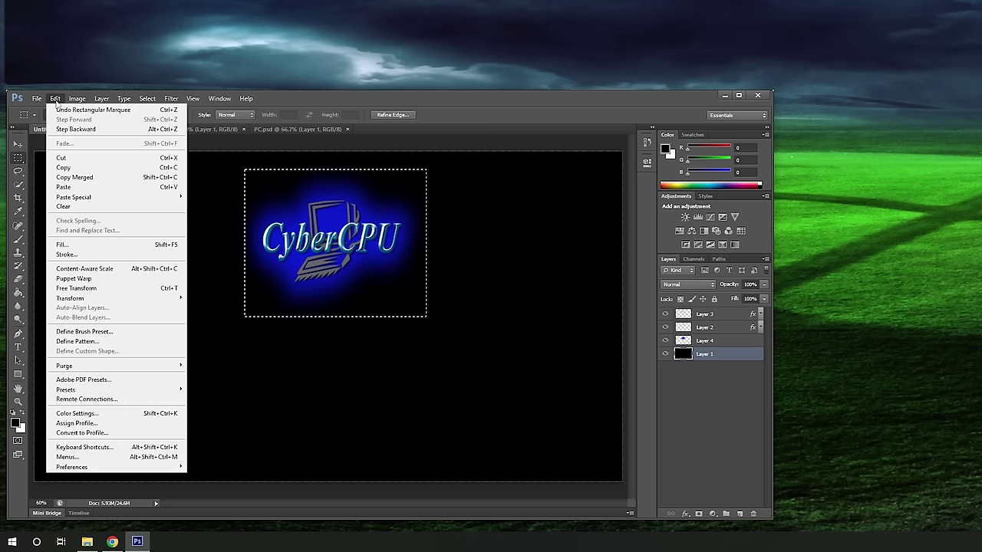
{"action": "mouse_move", "coordinate": [77, 98]}
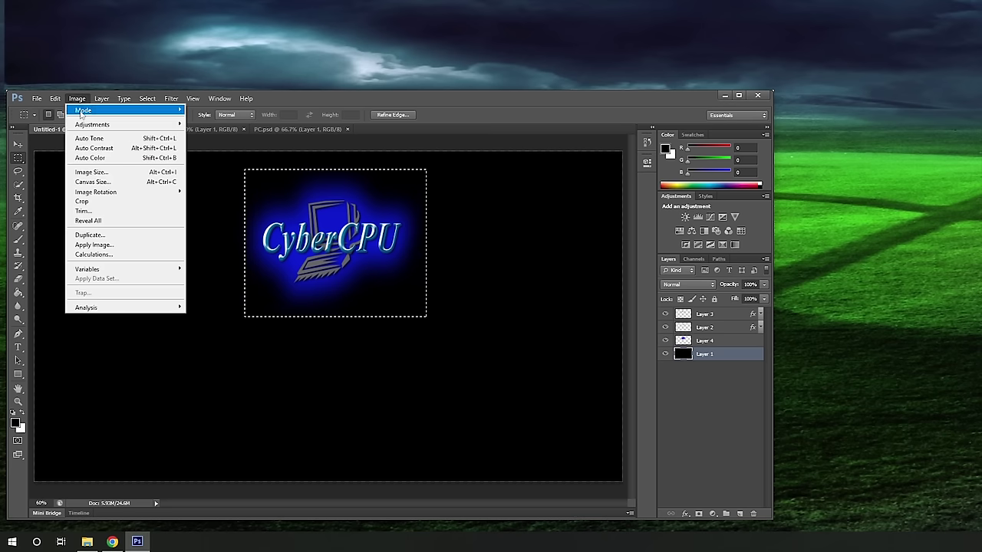
{"action": "left_click", "coordinate": [87, 202]}
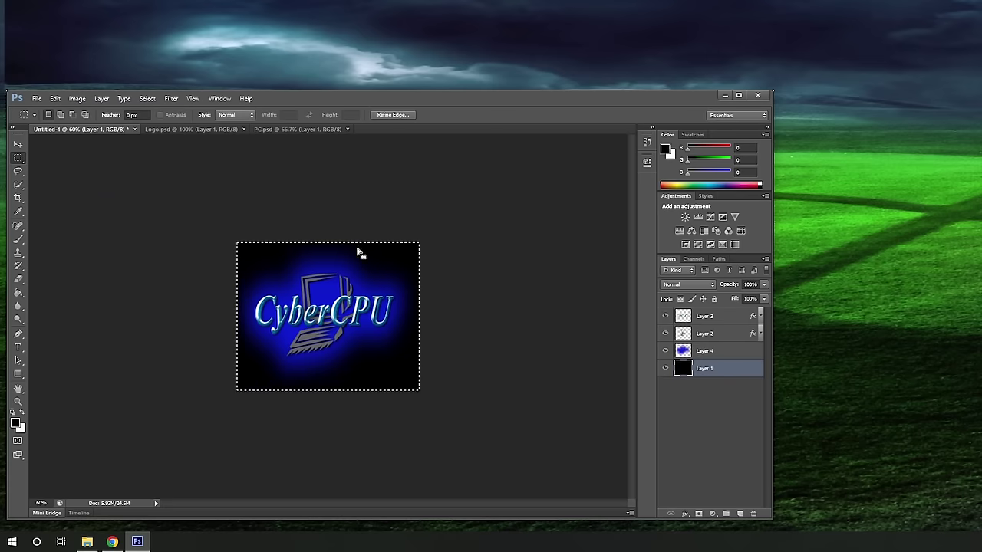
Save the cropped logo in the Pictures folder as a JPEG named boot logo, with quality 12 (Maximum) and Baseline Optimized.
{"action": "left_click", "coordinate": [36, 99]}
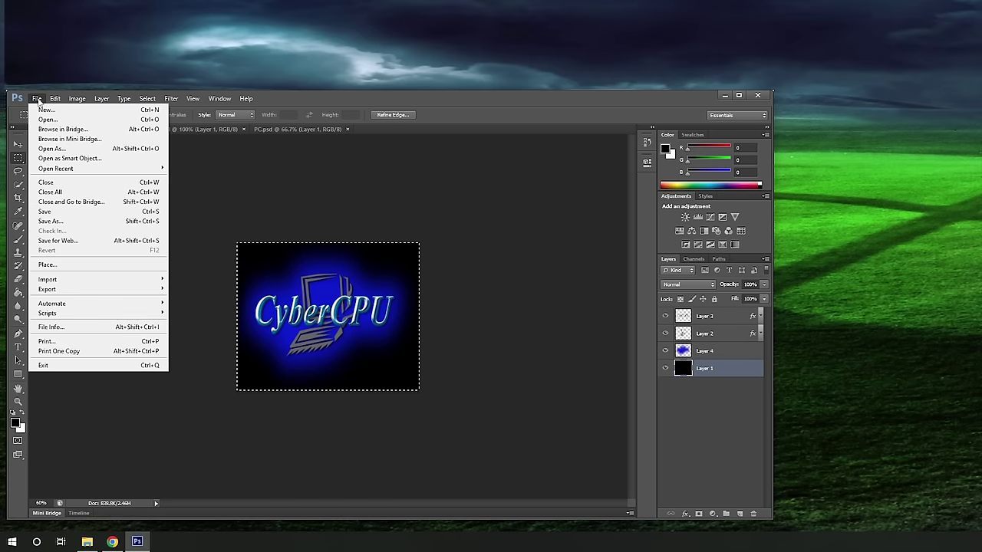
{"action": "left_click", "coordinate": [61, 221]}
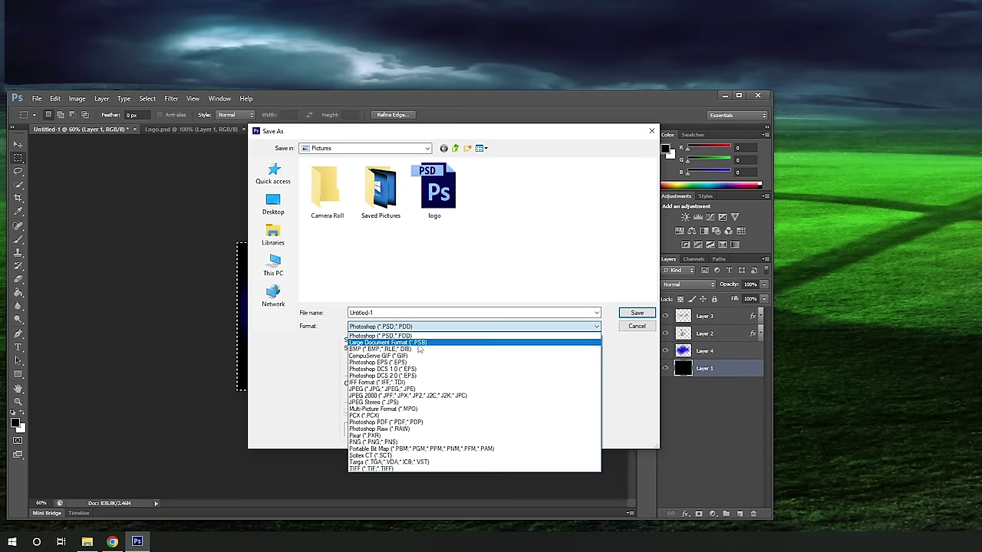
{"action": "left_click", "coordinate": [427, 389]}
{"action": "left_click", "coordinate": [390, 313]}
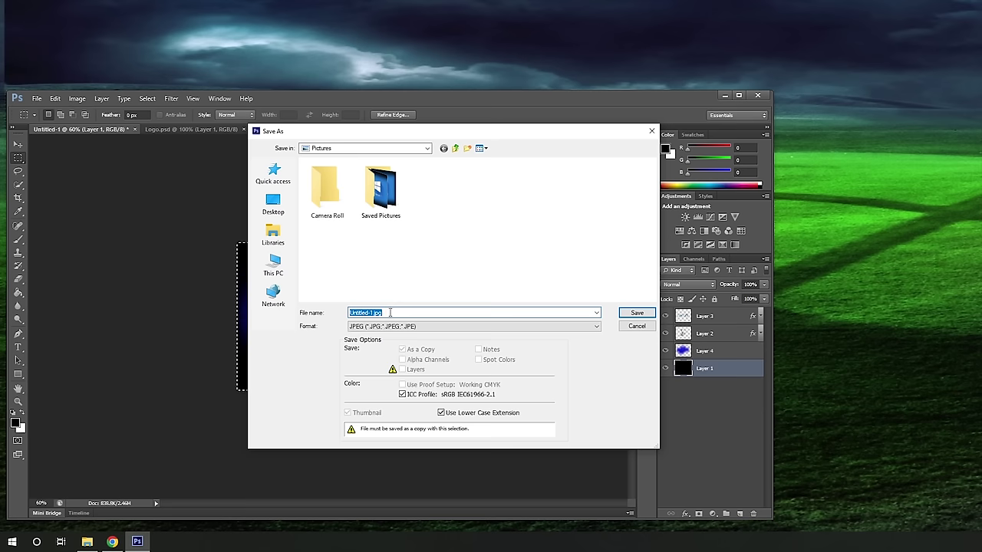
{"action": "type", "text": "boot logo"}
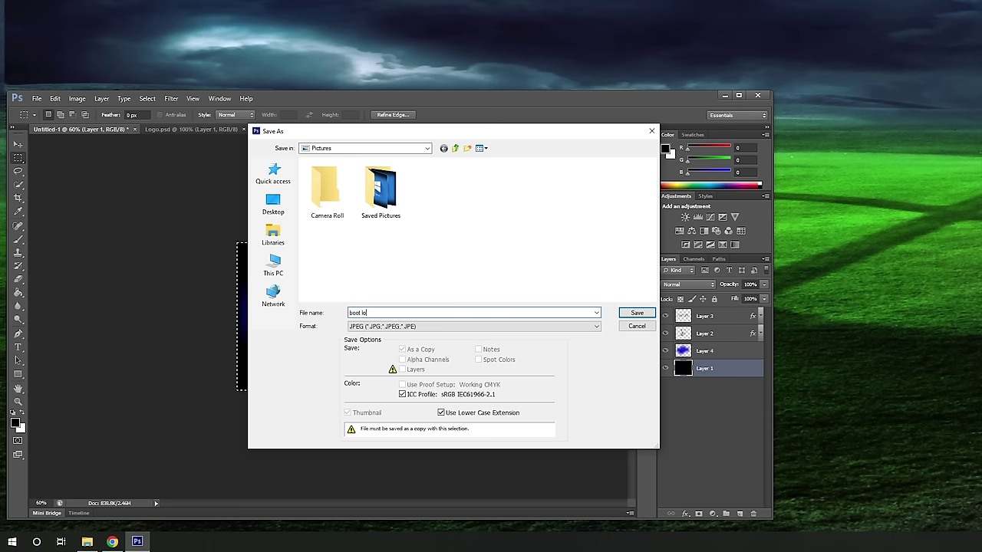
{"action": "left_click", "coordinate": [636, 313]}
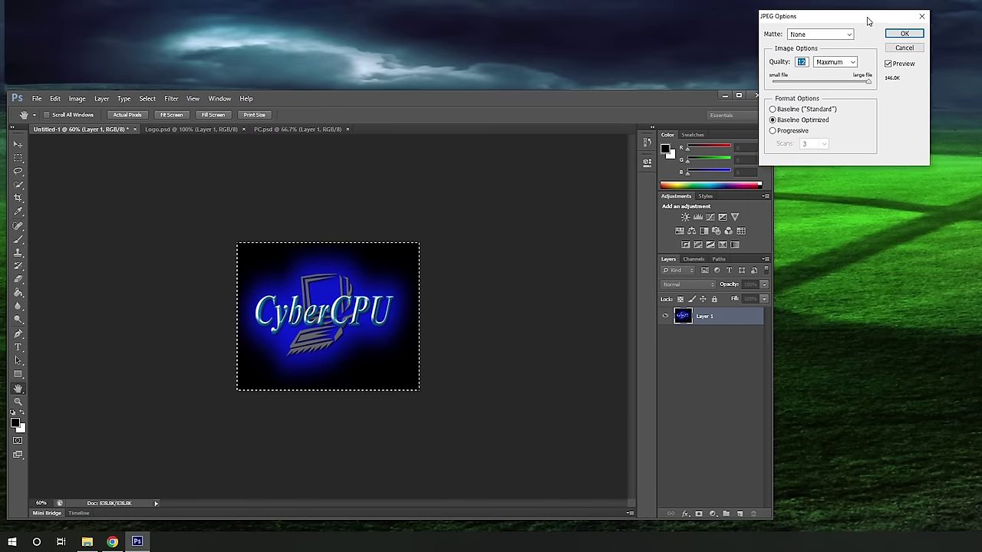
{"action": "left_click_drag", "start_coordinate": [844, 7], "coordinate": [363, 219]}
{"action": "left_click", "coordinate": [460, 235]}
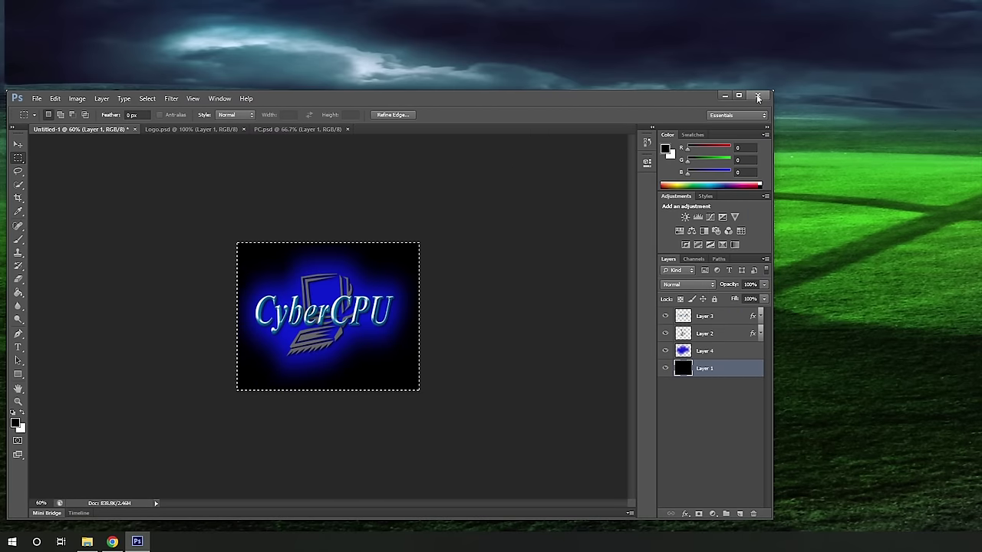
Close Photoshop without saving the document and select the boot logo image in the Pictures folder in File Explorer.
{"action": "left_click", "coordinate": [758, 97]}
{"action": "left_click", "coordinate": [391, 262]}
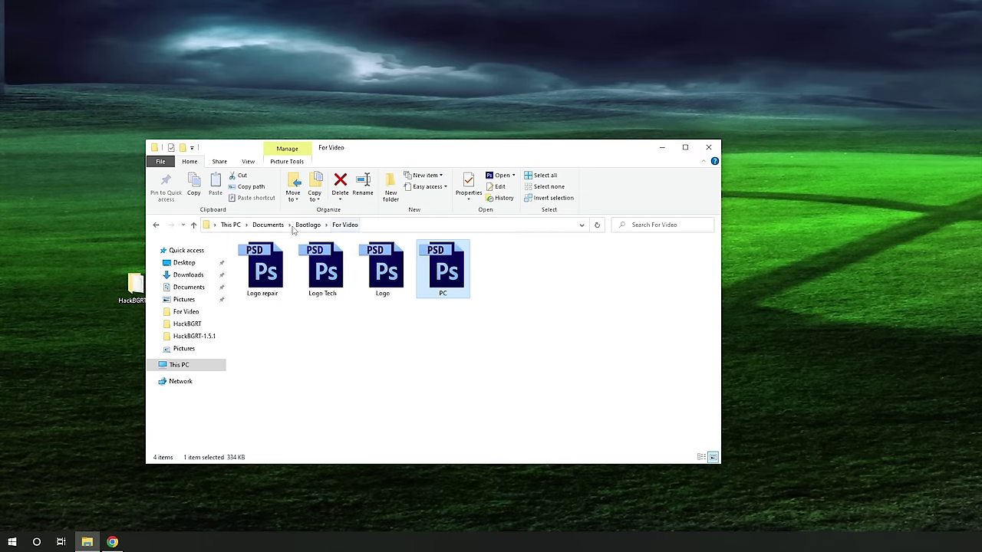
{"action": "left_click", "coordinate": [184, 300]}
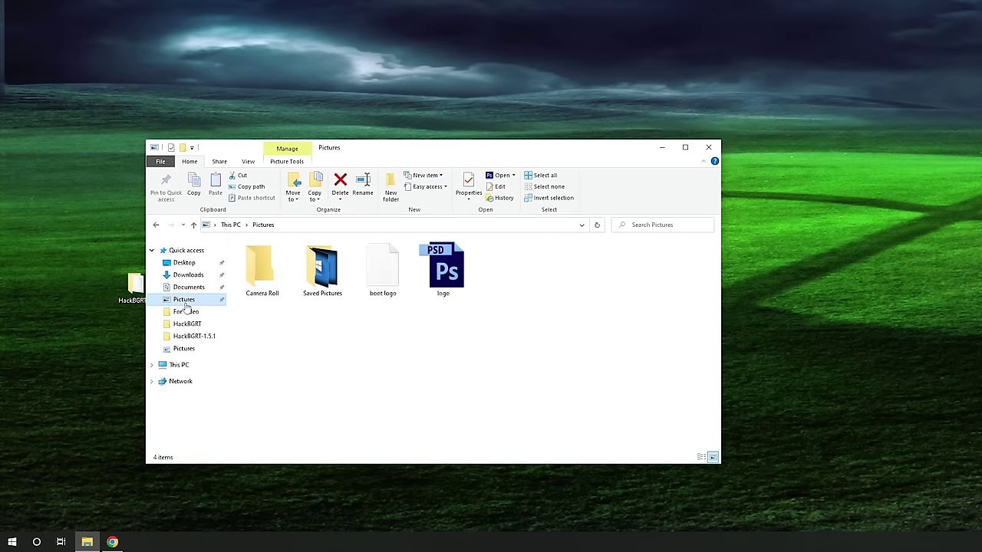
{"action": "left_click", "coordinate": [374, 282]}
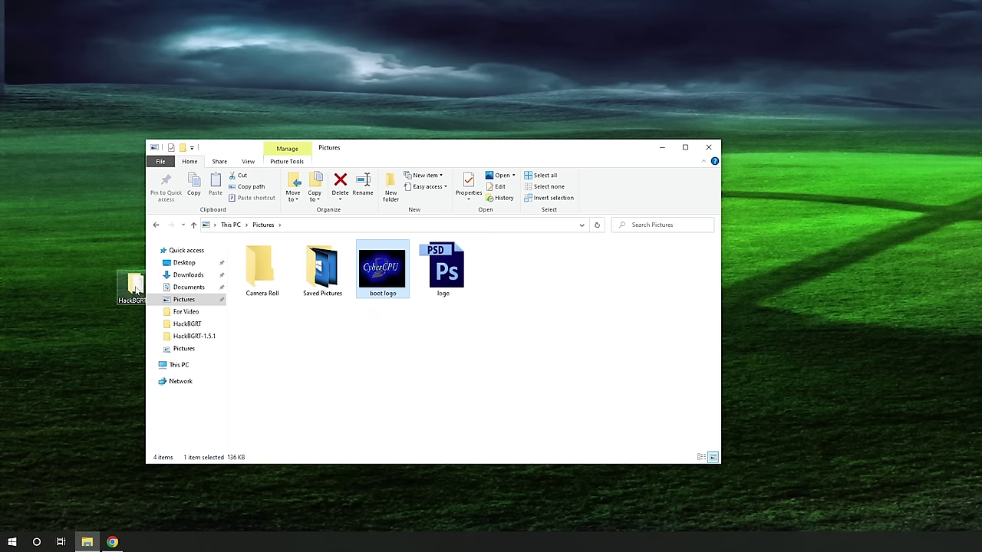
Run setup from the desktop's HackBGRT-1.5.1 folder, allow it to make changes, and choose the install action.
{"action": "double_click", "coordinate": [135, 285]}
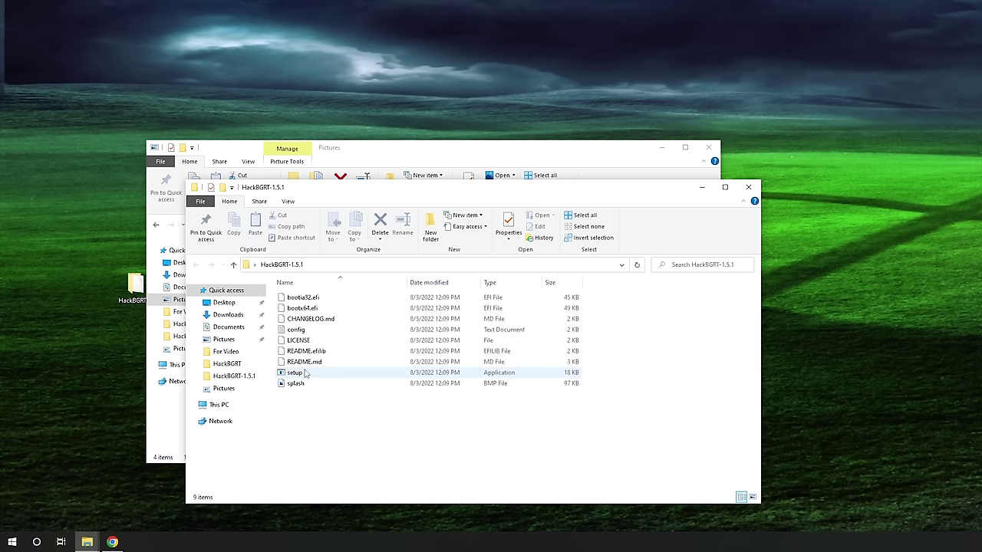
{"action": "double_click", "coordinate": [299, 373]}
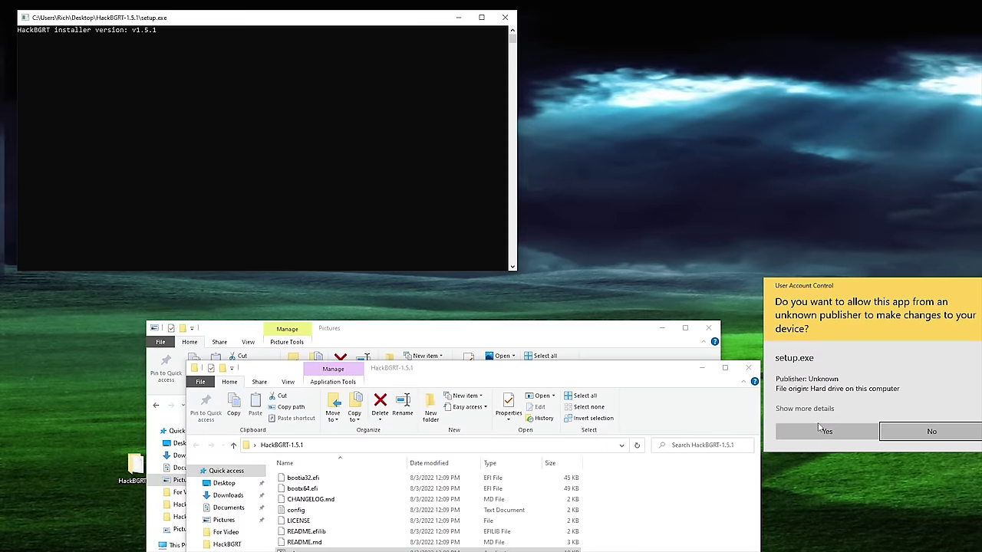
{"action": "left_click", "coordinate": [821, 427]}
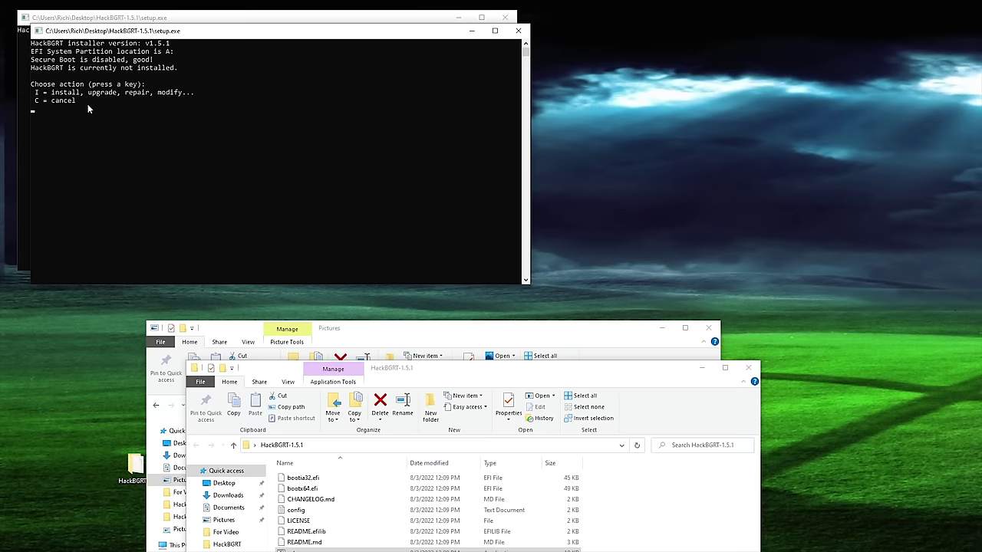
{"action": "key", "text": "i"}
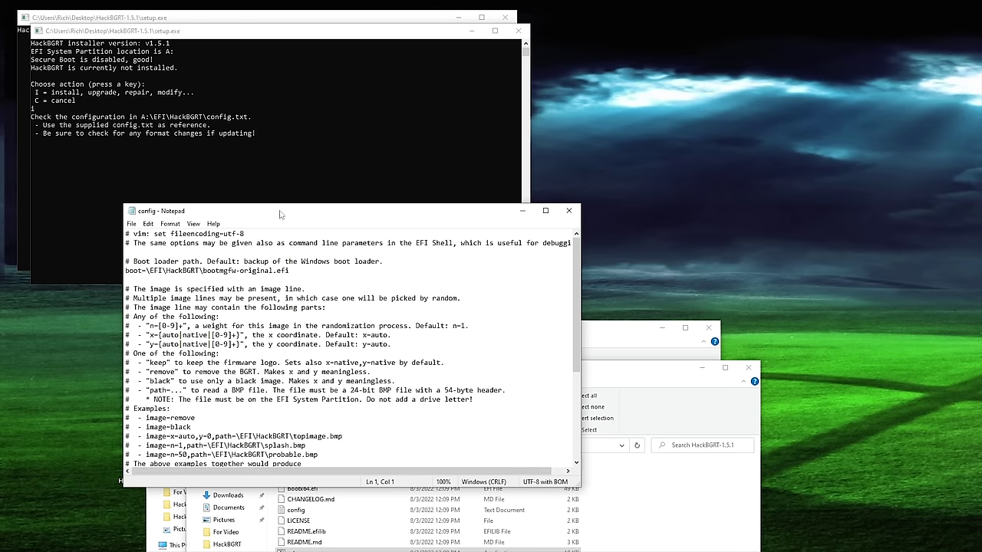
Review the HackBGRT config file from start to end and close it to continue the installation.
{"action": "left_click_drag", "start_coordinate": [288, 211], "coordinate": [267, 247]}
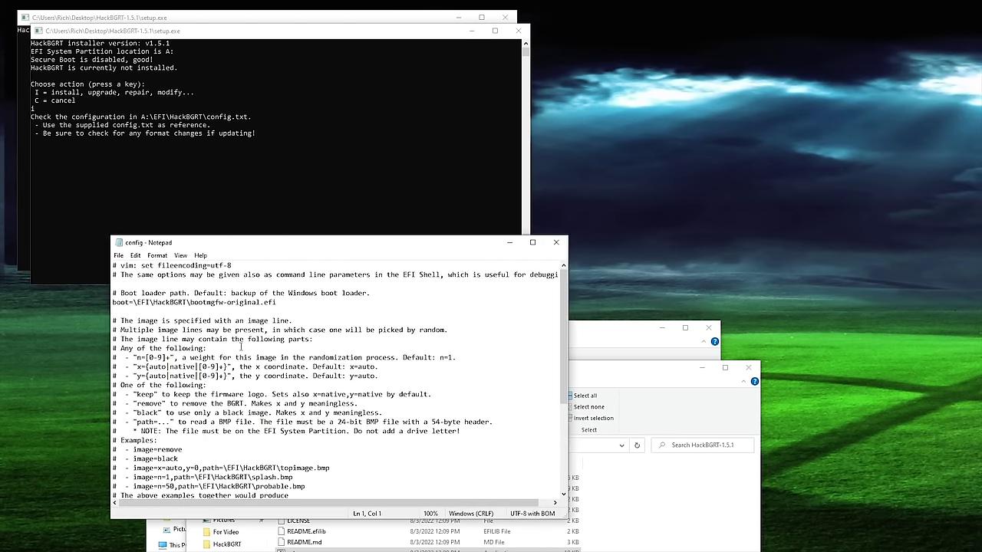
{"action": "scroll", "coordinate": [240, 347], "scroll_direction": "down", "scroll_amount": 5}
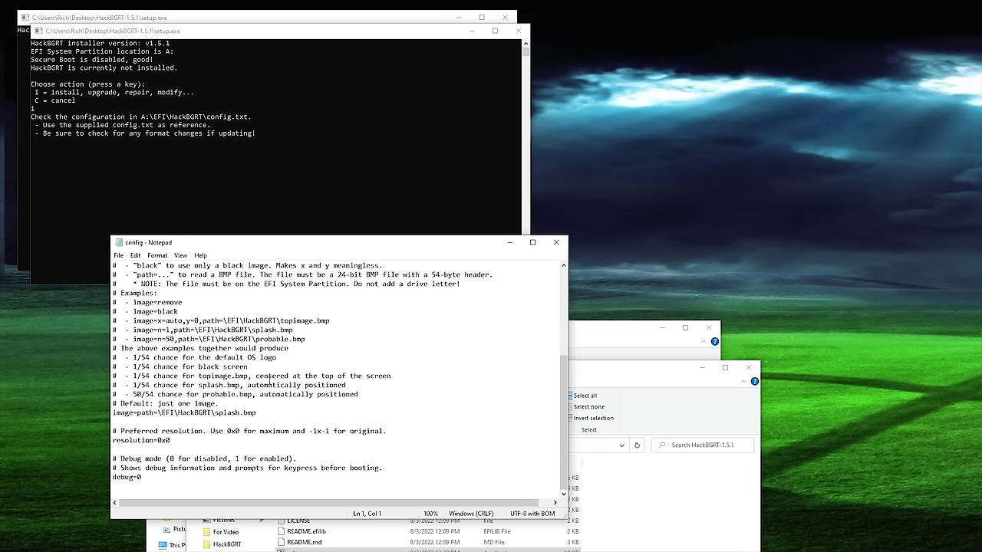
{"action": "scroll", "coordinate": [270, 381], "scroll_direction": "up", "scroll_amount": 5}
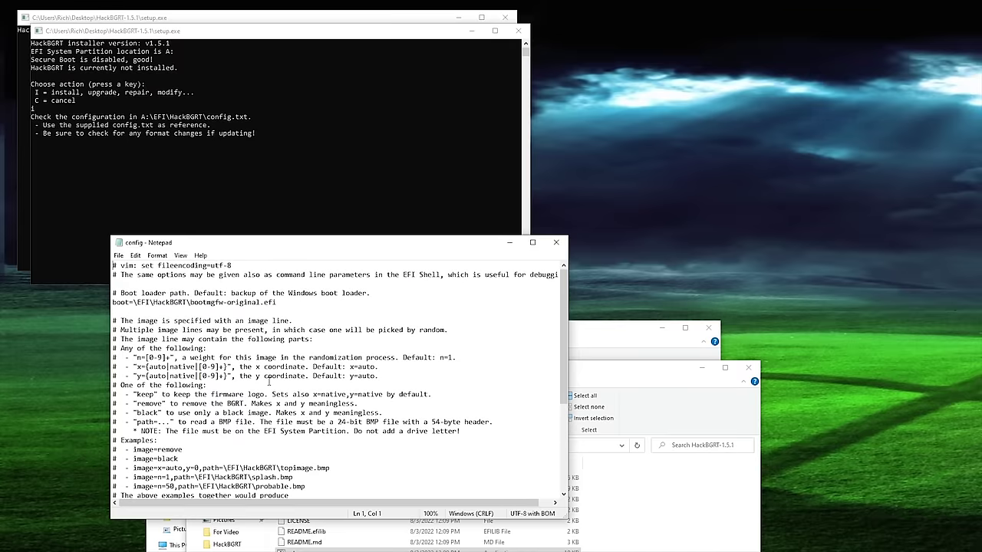
{"action": "left_click", "coordinate": [560, 248]}
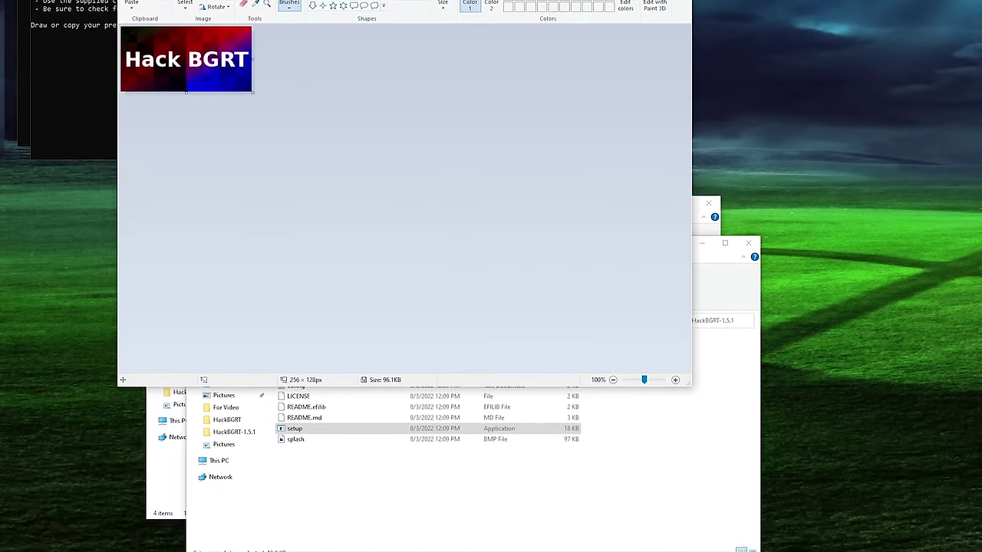
Bring the splash image's Paint window fully into view and open boot logo from the Pictures folder in Paint.
{"action": "left_click_drag", "start_coordinate": [405, 0], "coordinate": [373, 108]}
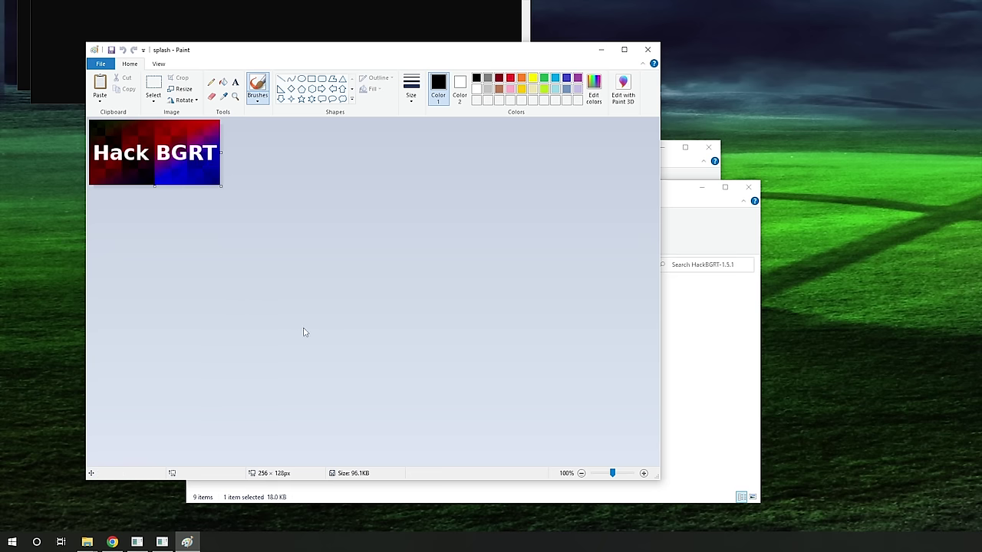
{"action": "left_click", "coordinate": [676, 176]}
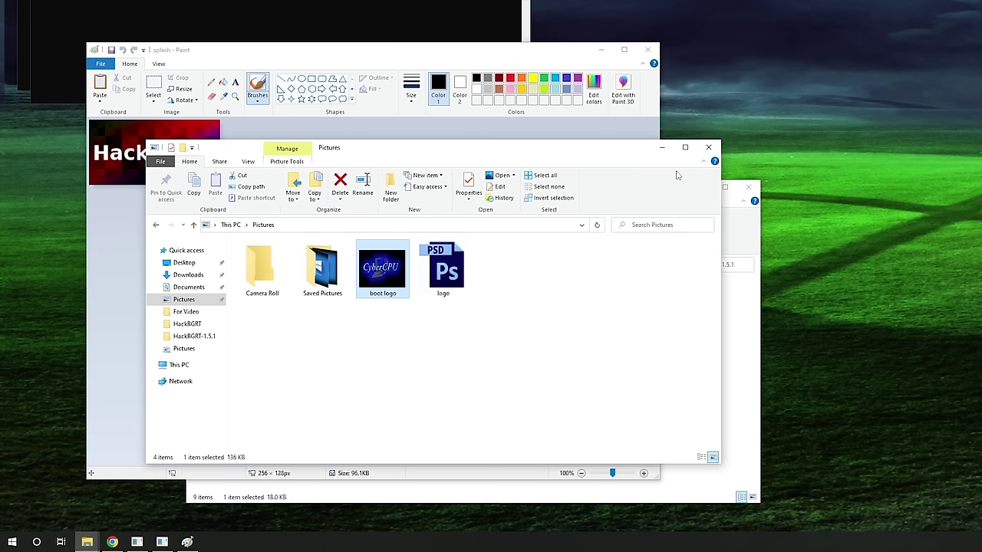
{"action": "right_click", "coordinate": [392, 279]}
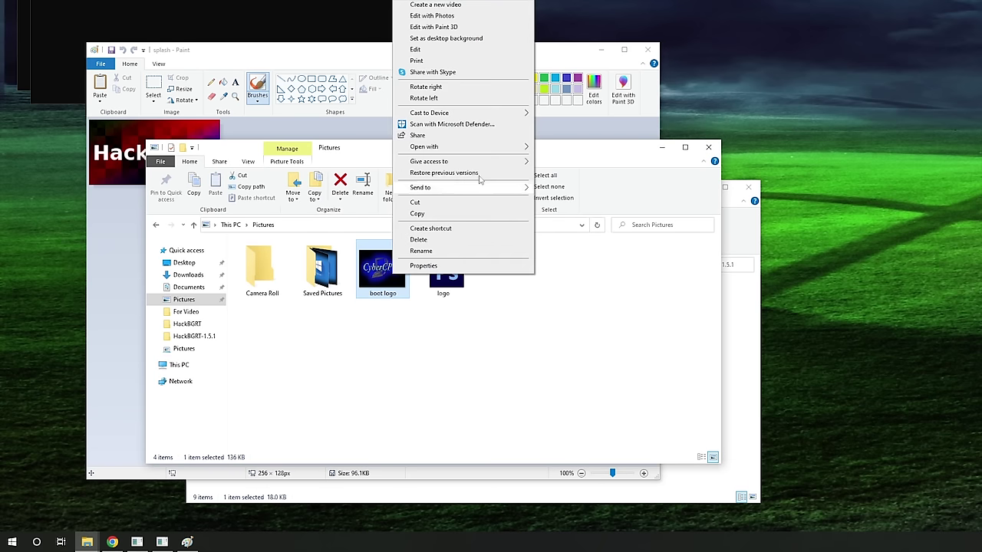
{"action": "mouse_move", "coordinate": [460, 150]}
{"action": "left_click", "coordinate": [556, 158]}
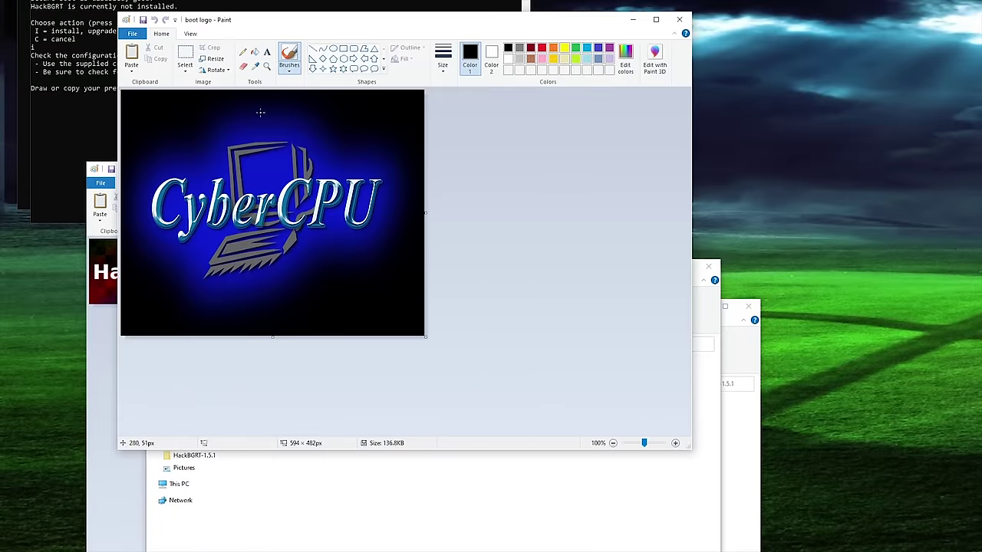
Copy the entire boot logo image and close its Paint window.
{"action": "left_click", "coordinate": [185, 67]}
{"action": "left_click", "coordinate": [206, 130]}
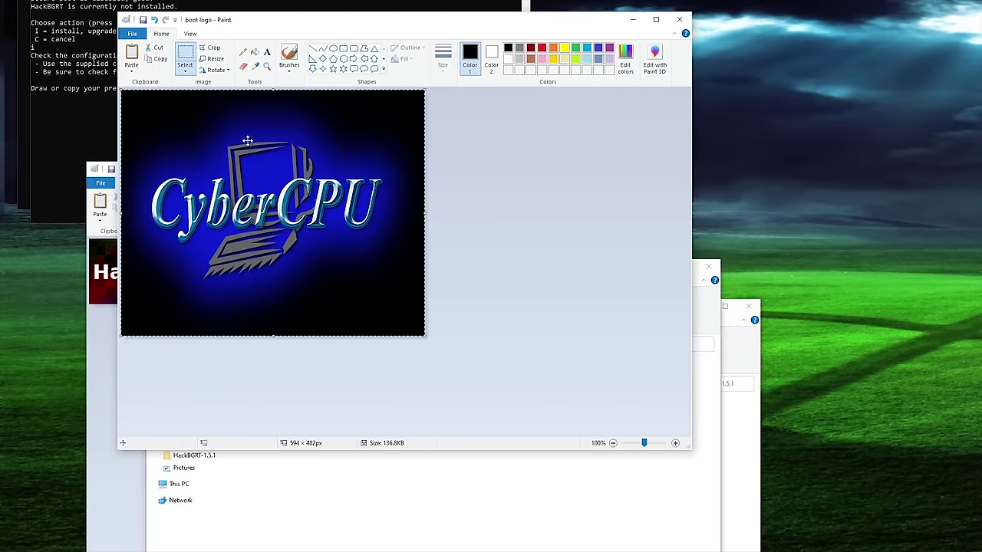
{"action": "left_click", "coordinate": [161, 60]}
{"action": "left_click", "coordinate": [679, 21]}
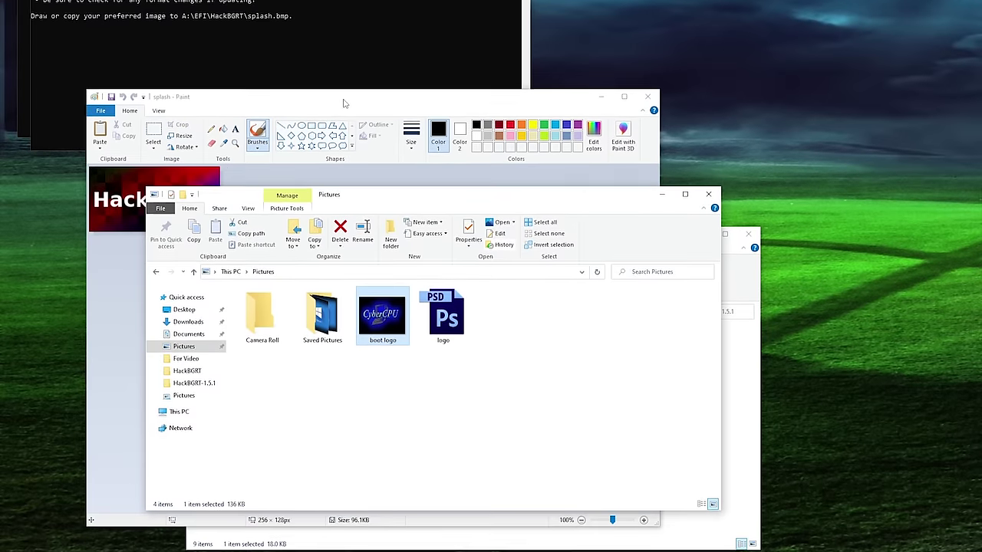
Paste the copied logo over the HackBGRT splash image in Paint and save the file.
{"action": "left_click", "coordinate": [345, 168]}
{"action": "left_click", "coordinate": [106, 90]}
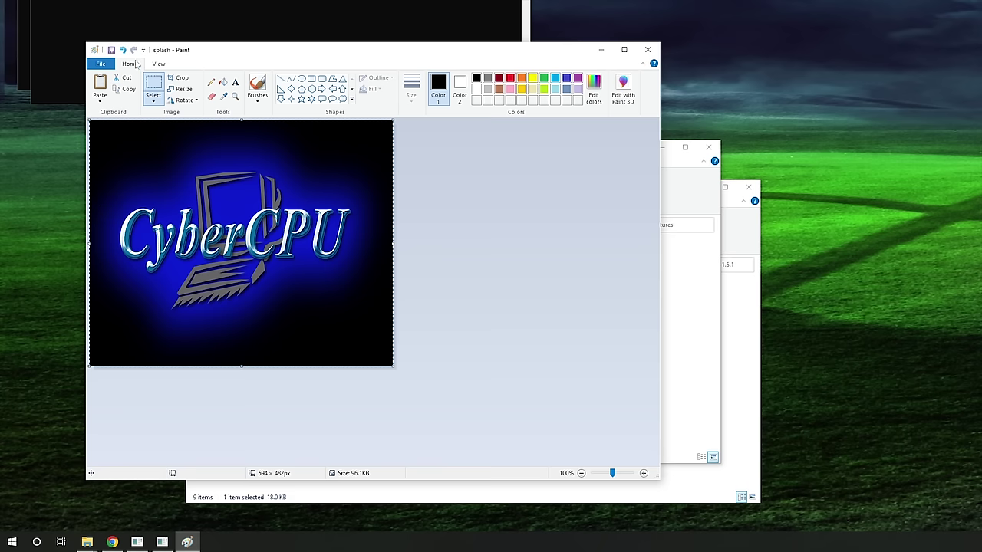
{"action": "left_click", "coordinate": [112, 50]}
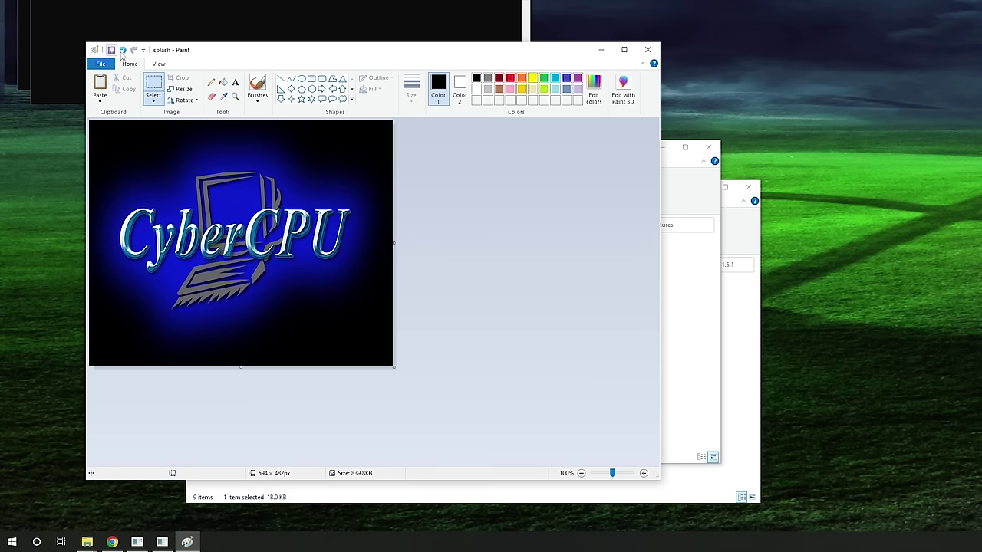
Close Paint, quit the completed HackBGRT installer, close both folder windows and bring up the Windows power options.
{"action": "left_click", "coordinate": [647, 49]}
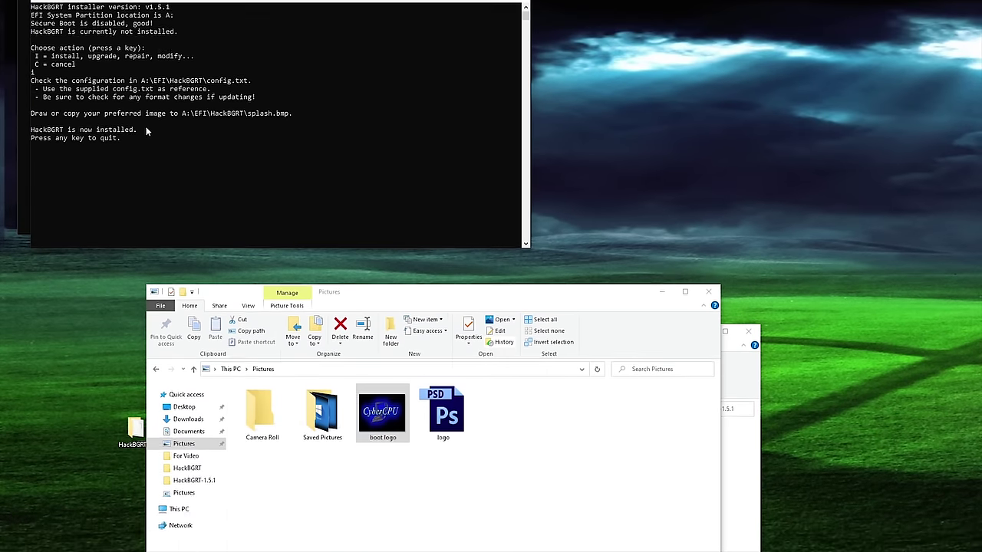
{"action": "key", "text": "Return"}
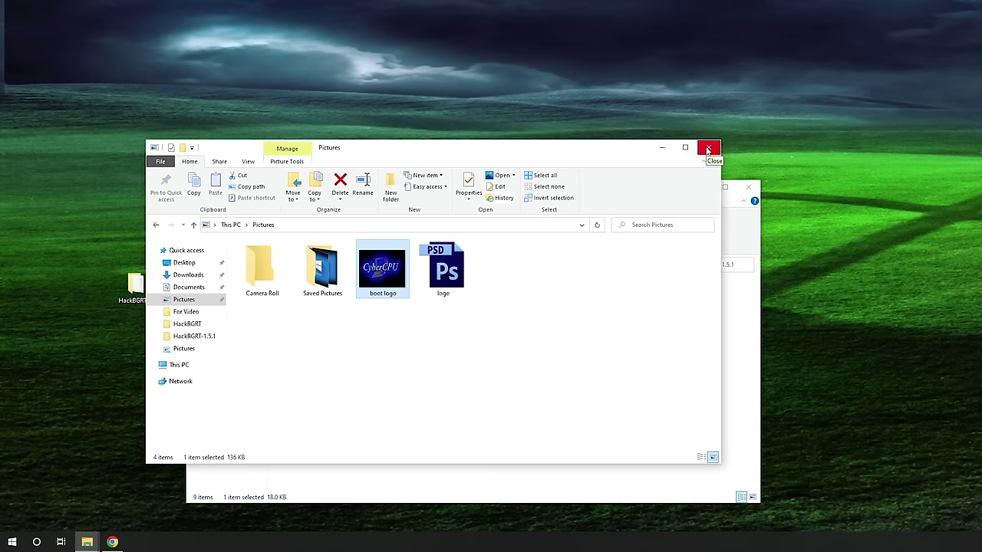
{"action": "left_click", "coordinate": [707, 148]}
{"action": "left_click", "coordinate": [748, 187]}
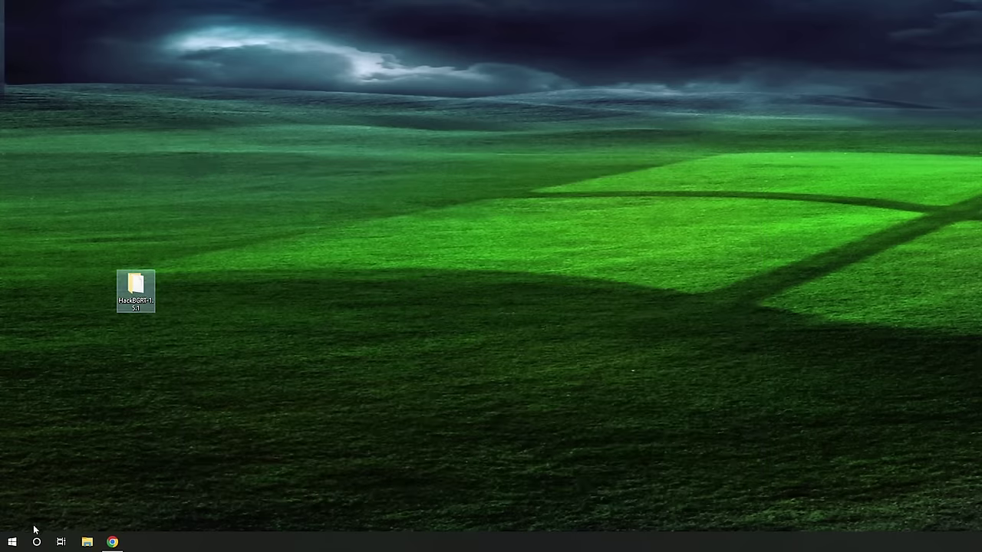
{"action": "left_click", "coordinate": [12, 542]}
{"action": "left_click", "coordinate": [12, 521]}
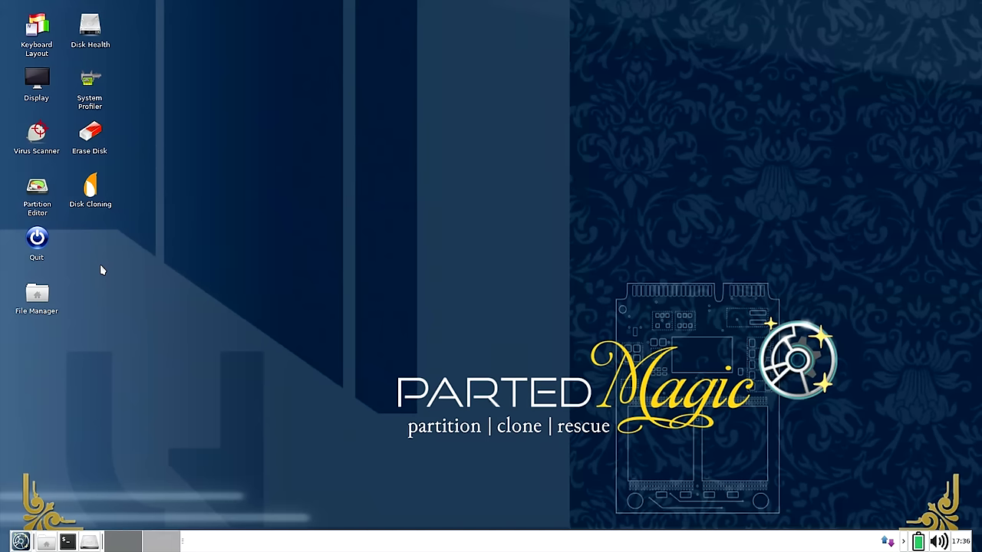
In Parted Magic, open the file manager and browse the sda1 partition.
{"action": "left_click", "coordinate": [37, 295]}
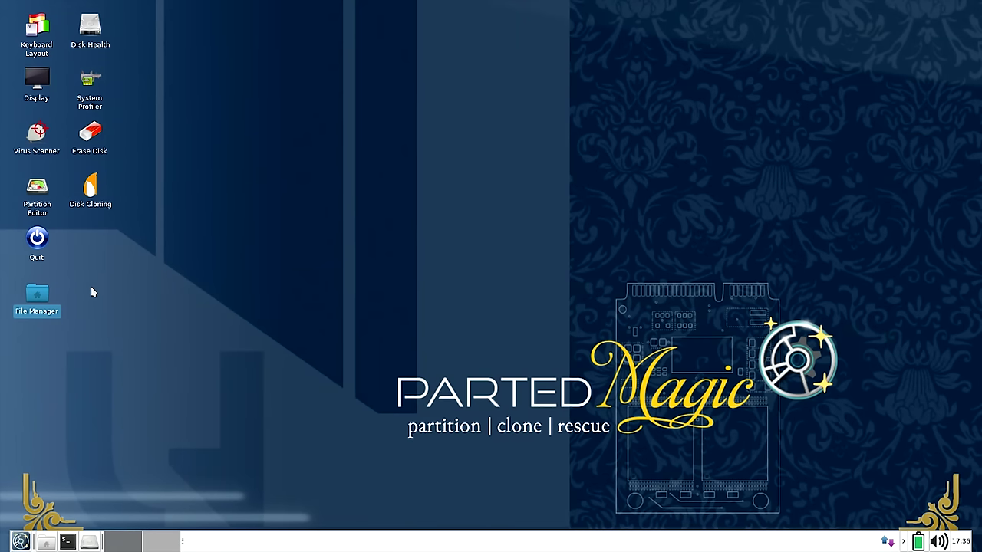
{"action": "double_click", "coordinate": [41, 296]}
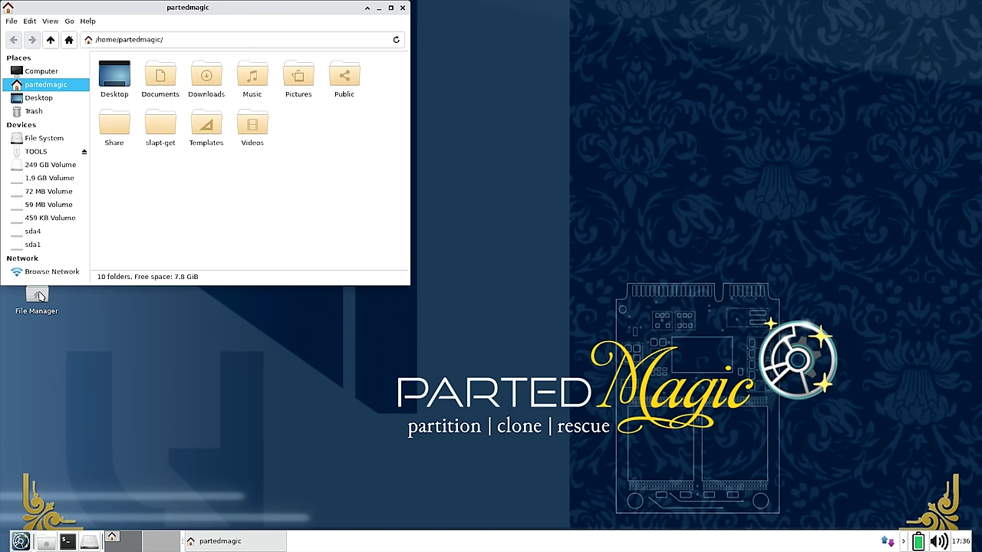
{"action": "left_click_drag", "start_coordinate": [221, 14], "coordinate": [283, 63]}
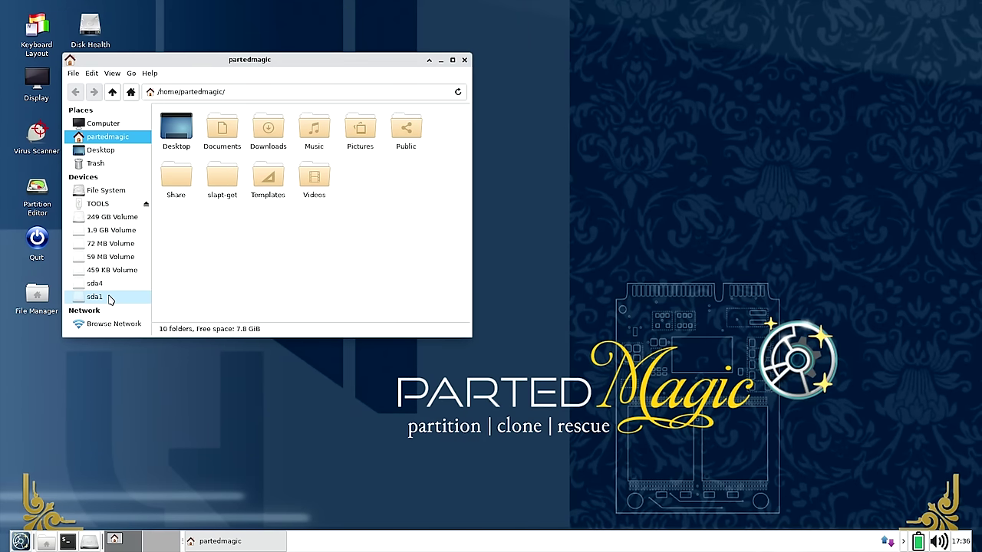
{"action": "left_click", "coordinate": [94, 297]}
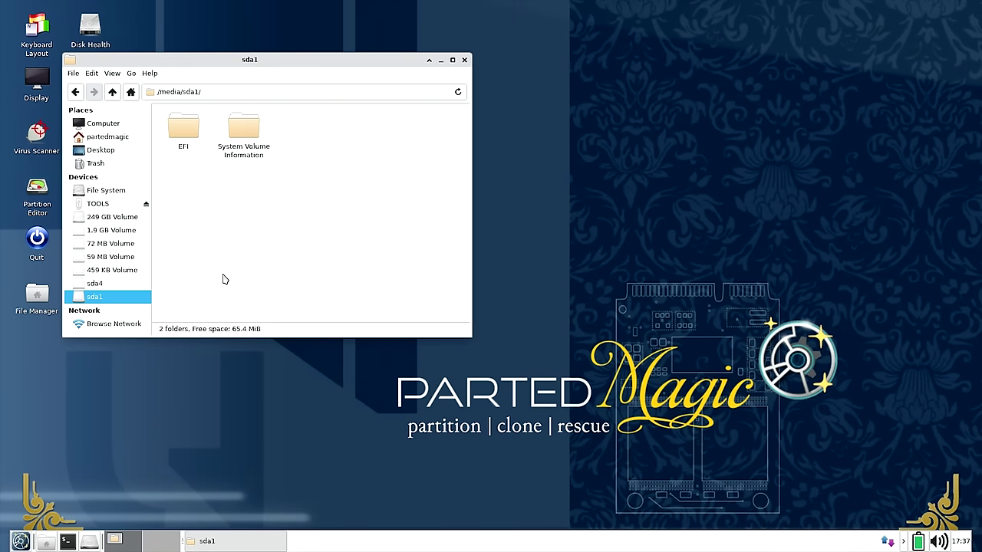
Open the HackBGRT folder inside EFI on sda1 and copy the bootmgfw-original.efi file.
{"action": "left_click", "coordinate": [188, 148]}
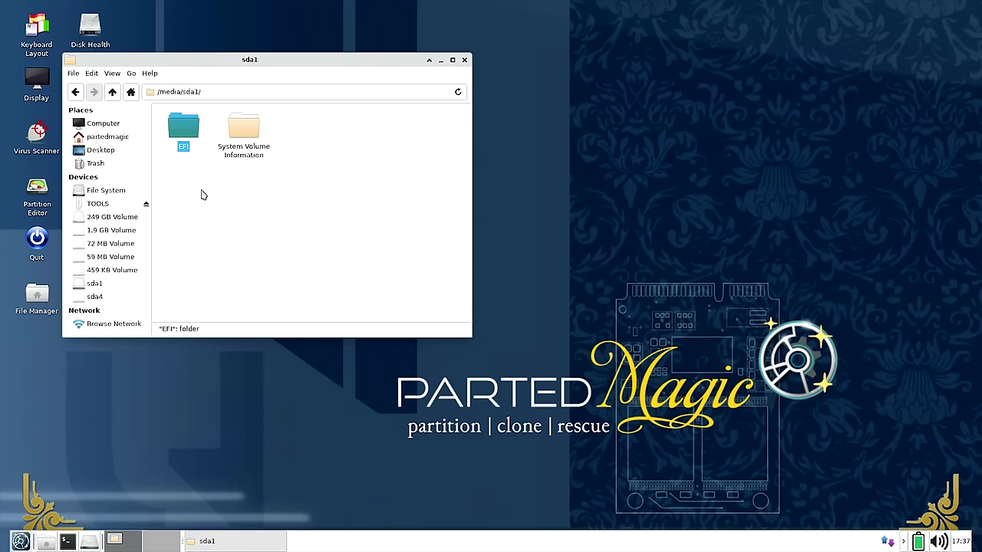
{"action": "double_click", "coordinate": [183, 127]}
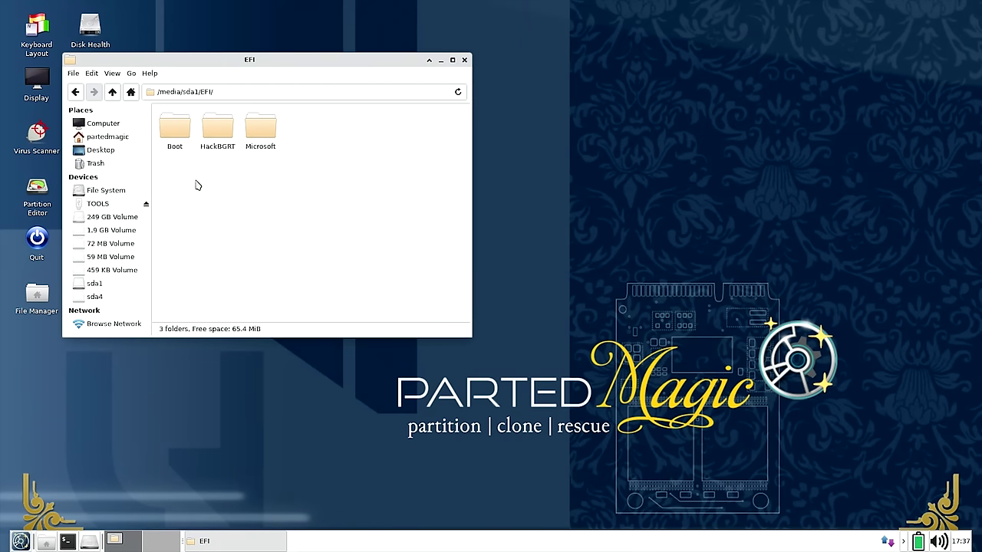
{"action": "left_click", "coordinate": [220, 140]}
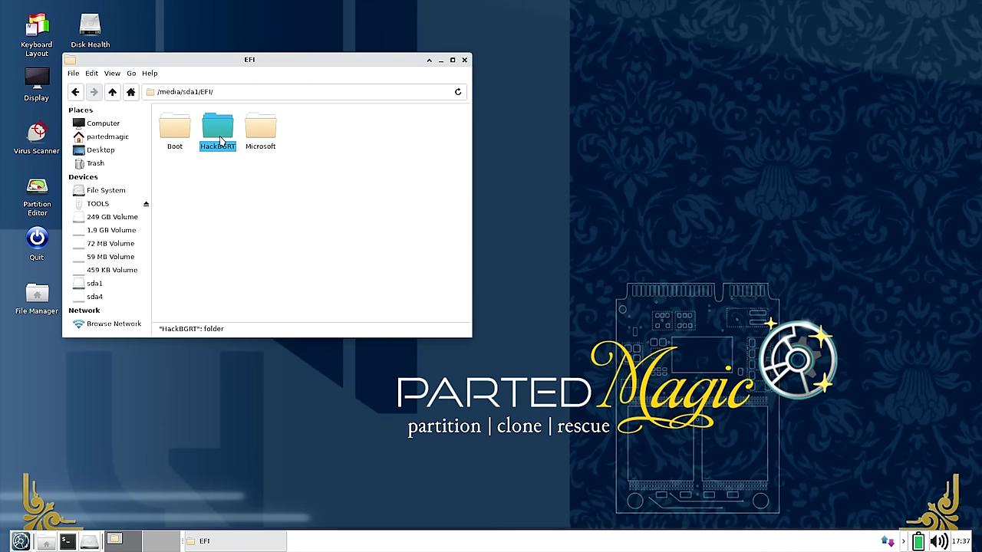
{"action": "double_click", "coordinate": [221, 132]}
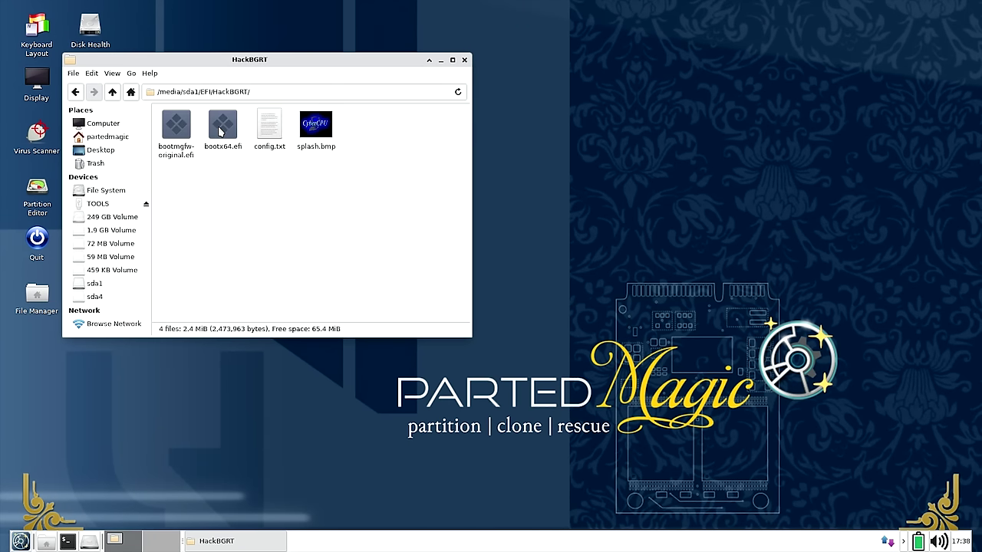
{"action": "left_click", "coordinate": [176, 127]}
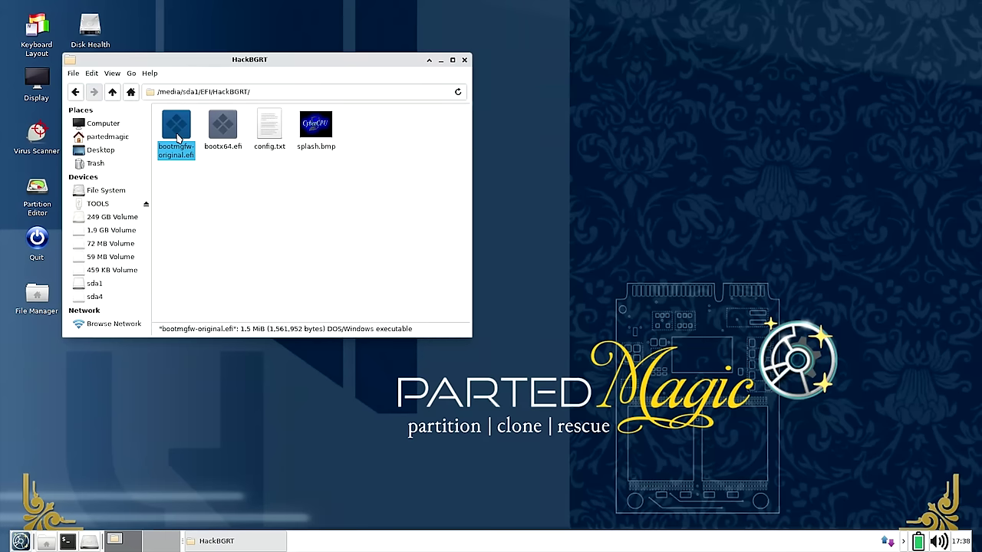
{"action": "right_click", "coordinate": [178, 137]}
{"action": "left_click", "coordinate": [220, 215]}
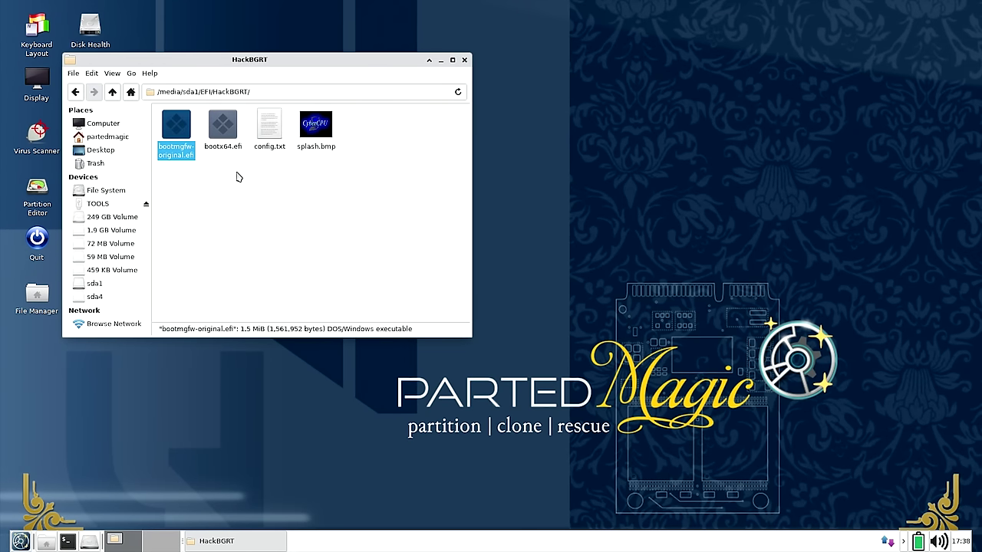
Go to the EFI/Microsoft/Boot folder on sda1 and paste bootmgfw-original.efi next to bootmgfw.efi.
{"action": "left_click", "coordinate": [76, 93]}
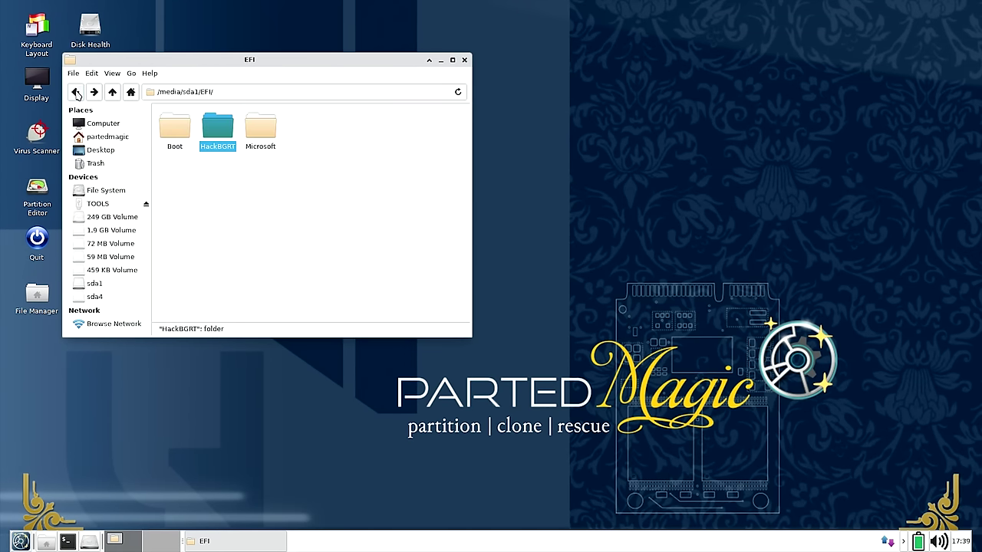
{"action": "double_click", "coordinate": [259, 137]}
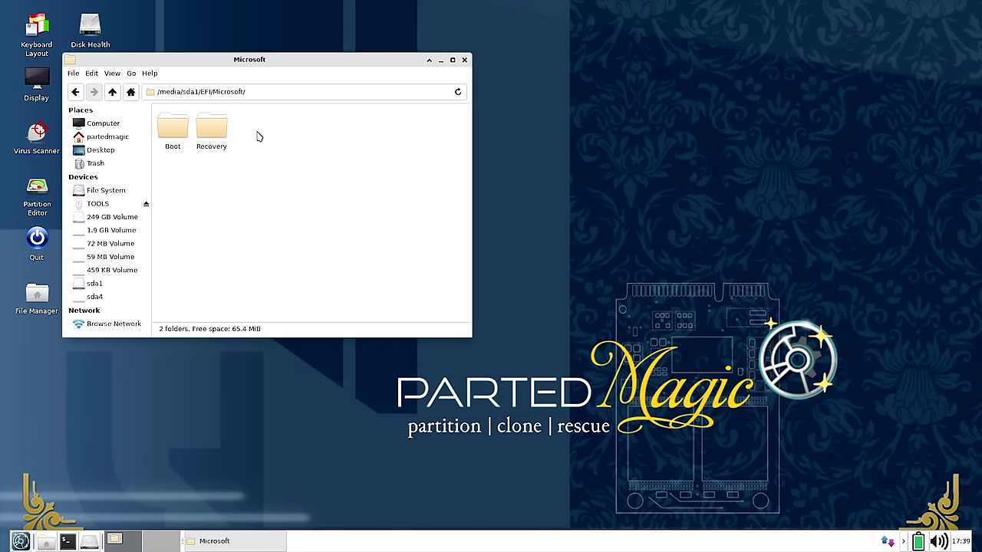
{"action": "double_click", "coordinate": [173, 132]}
{"action": "scroll", "coordinate": [307, 212], "scroll_direction": "down", "scroll_amount": 1}
{"action": "scroll", "coordinate": [307, 212], "scroll_direction": "down", "scroll_amount": 10}
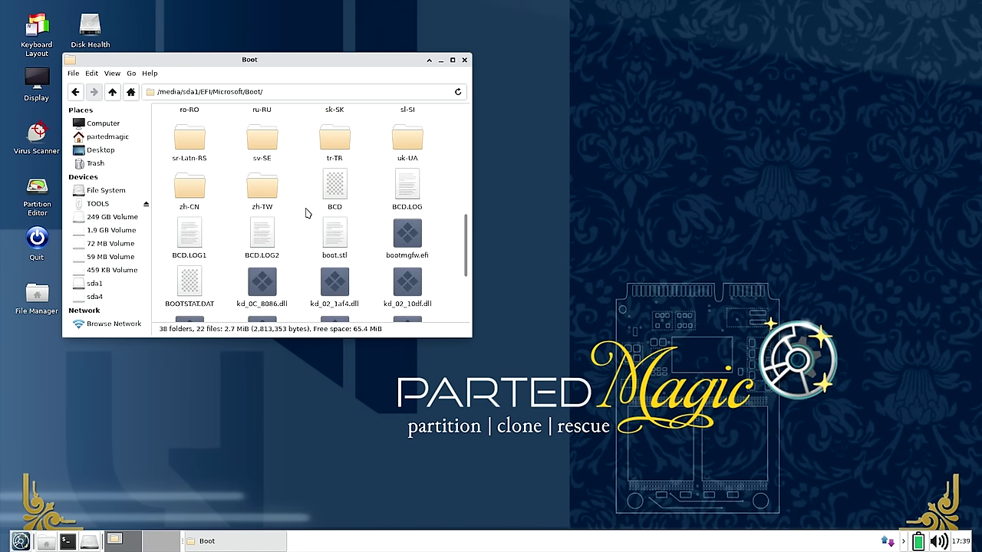
{"action": "scroll", "coordinate": [306, 212], "scroll_direction": "down", "scroll_amount": 1}
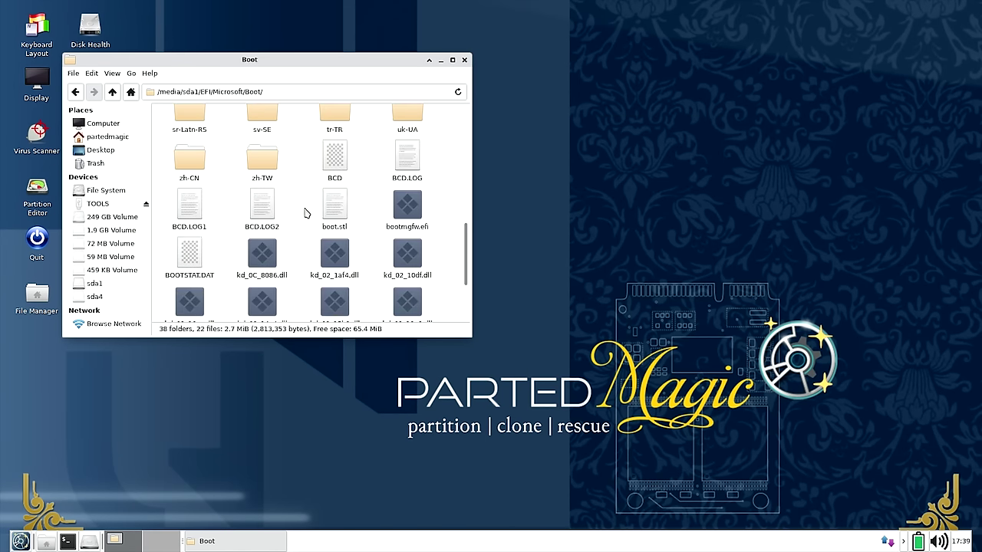
{"action": "left_click", "coordinate": [414, 210]}
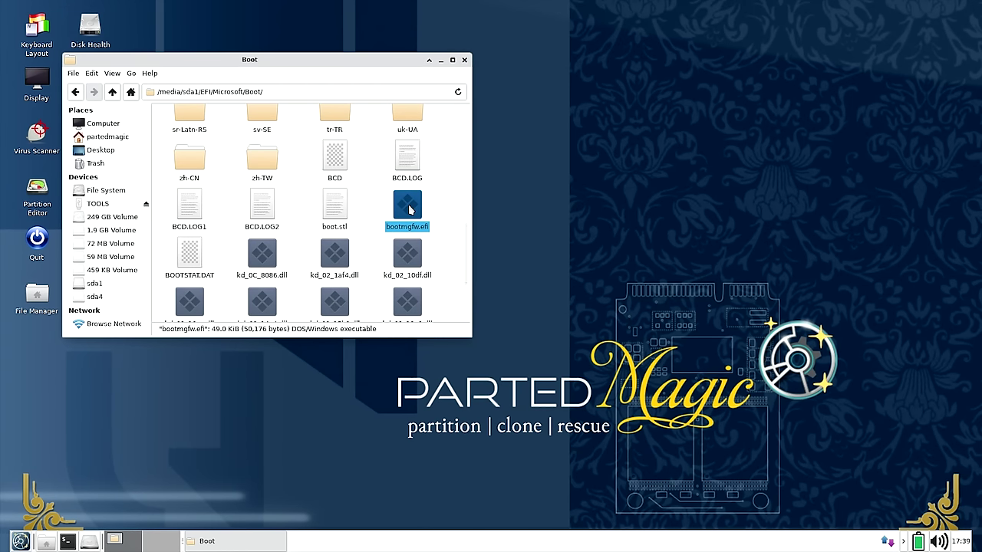
{"action": "right_click", "coordinate": [369, 206]}
{"action": "left_click", "coordinate": [383, 237]}
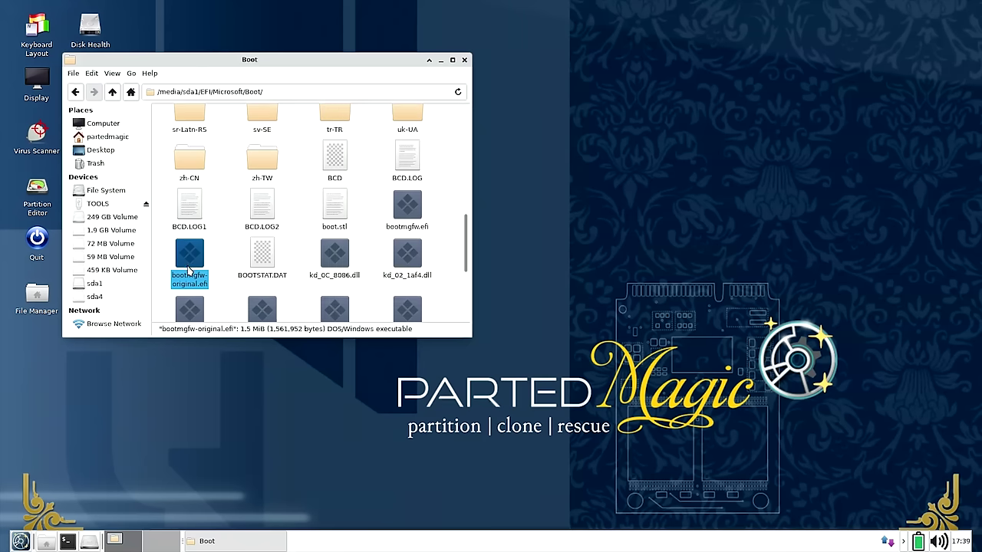
Trash the existing bootmgfw.efi, rename bootmgfw-original.efi in the same folder to bootmgfw.efi and close the file manager.
{"action": "right_click", "coordinate": [410, 209]}
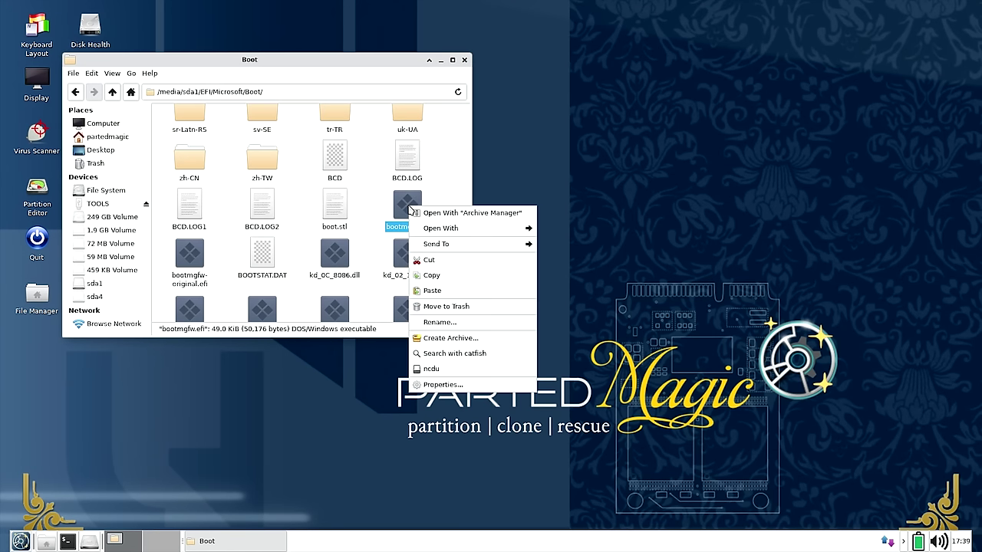
{"action": "left_click", "coordinate": [445, 307]}
{"action": "right_click", "coordinate": [411, 203]}
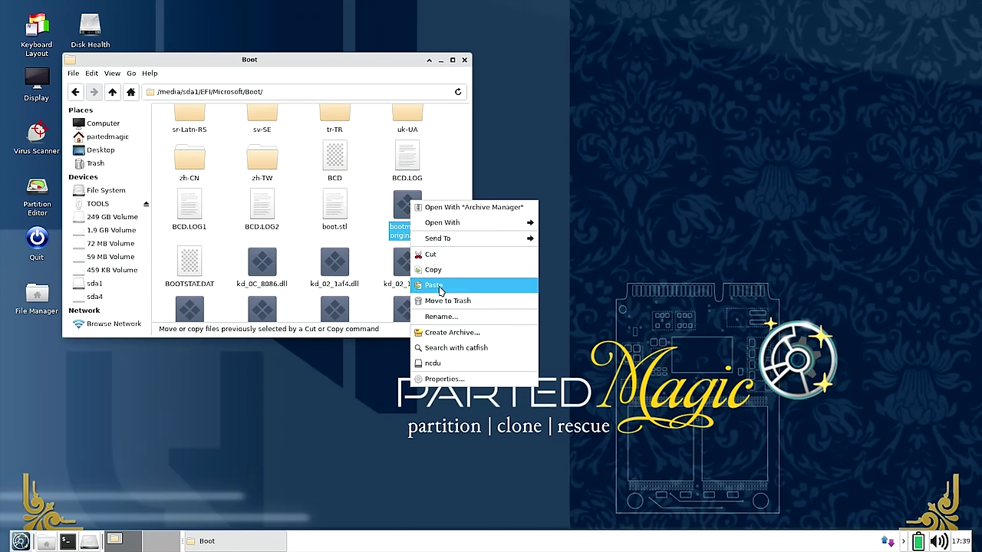
{"action": "left_click", "coordinate": [442, 316]}
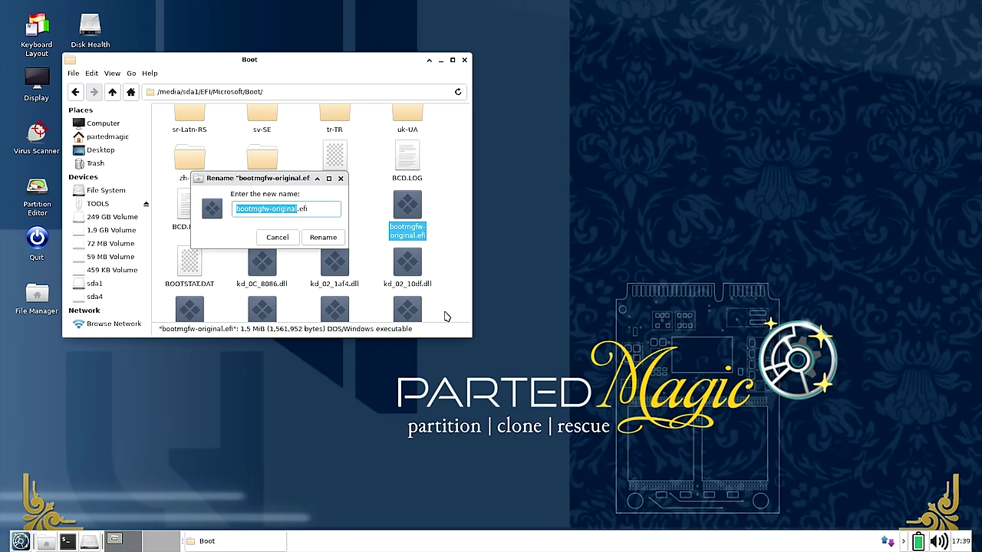
{"action": "left_click", "coordinate": [296, 209]}
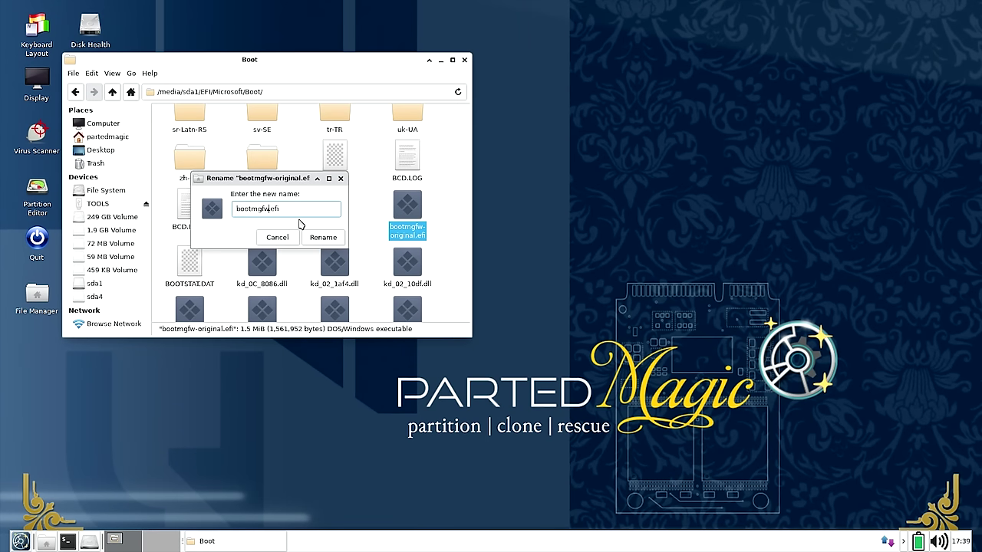
{"action": "key", "text": "Return"}
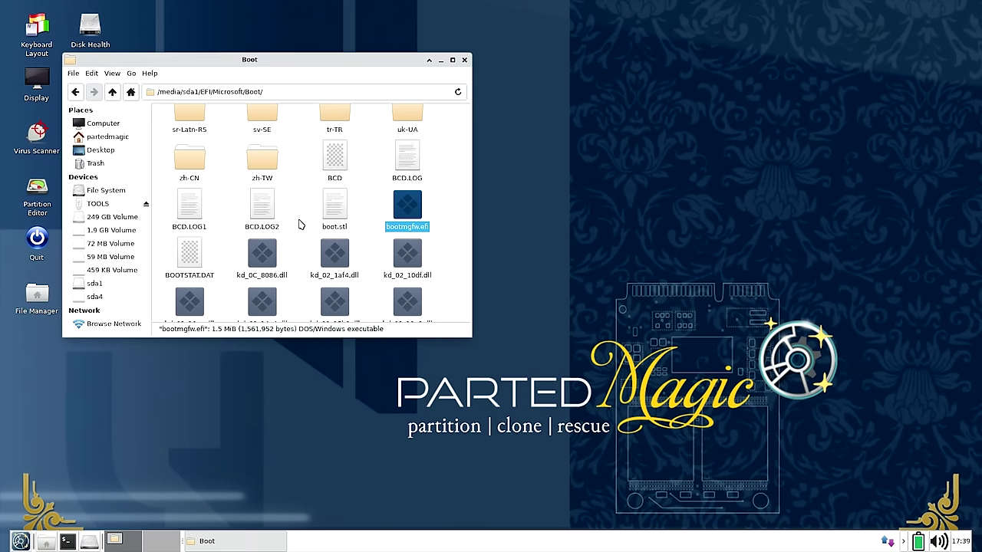
{"action": "left_click", "coordinate": [464, 60]}
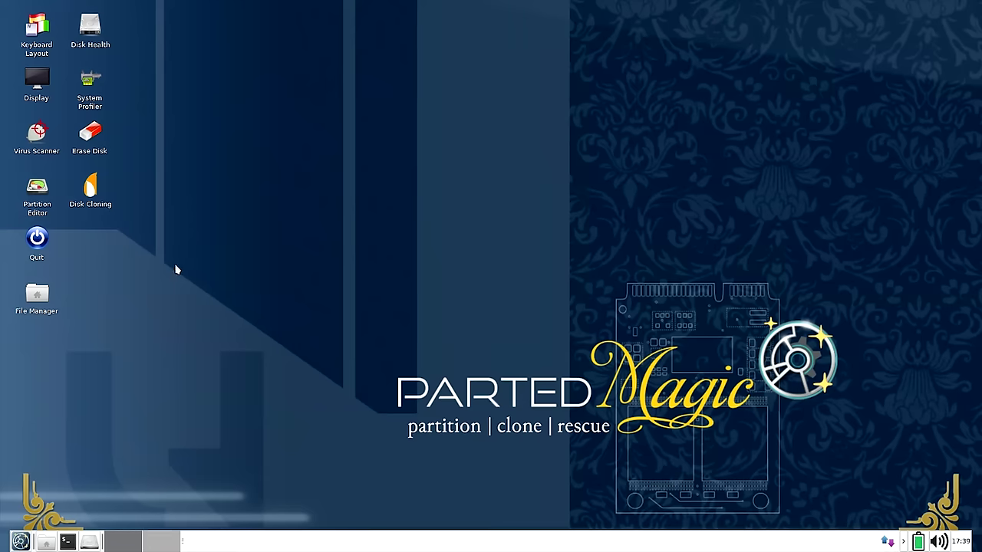